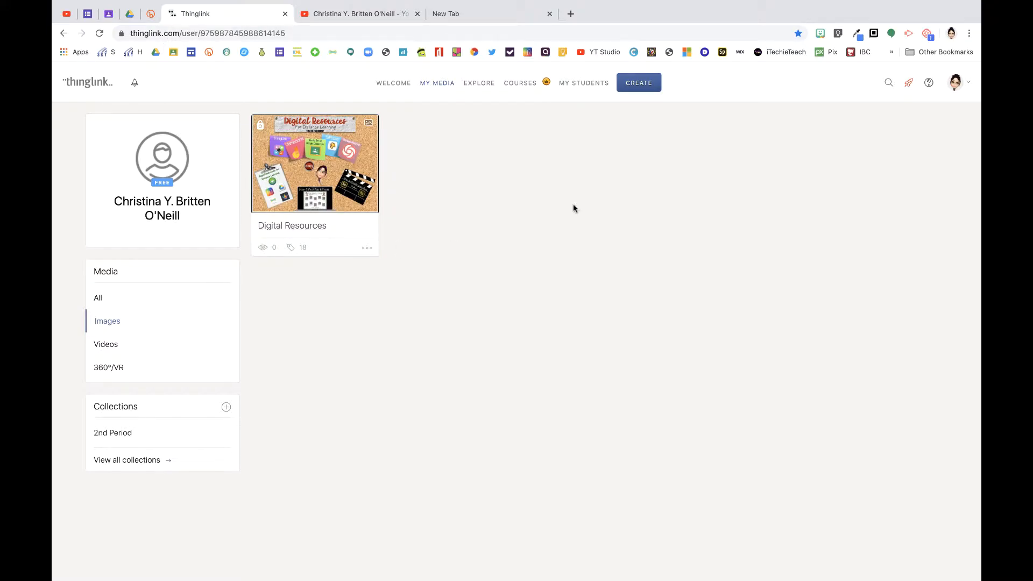
Step: Upload the image ThingLink Pics.001.jpeg from the Desktop as a new ThingLink image
{"action": "left_click", "coordinate": [637, 88]}
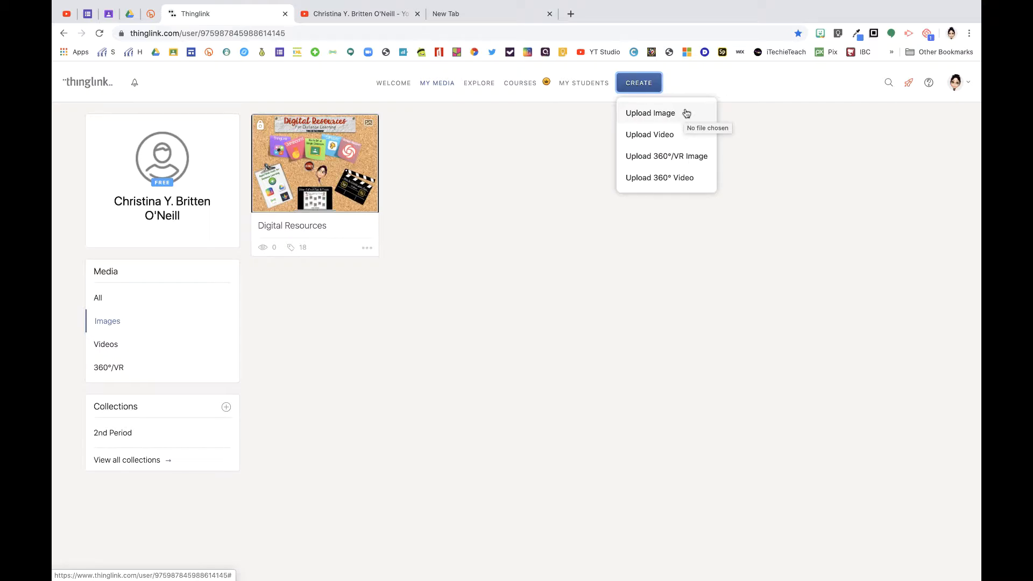
{"action": "left_click", "coordinate": [652, 123]}
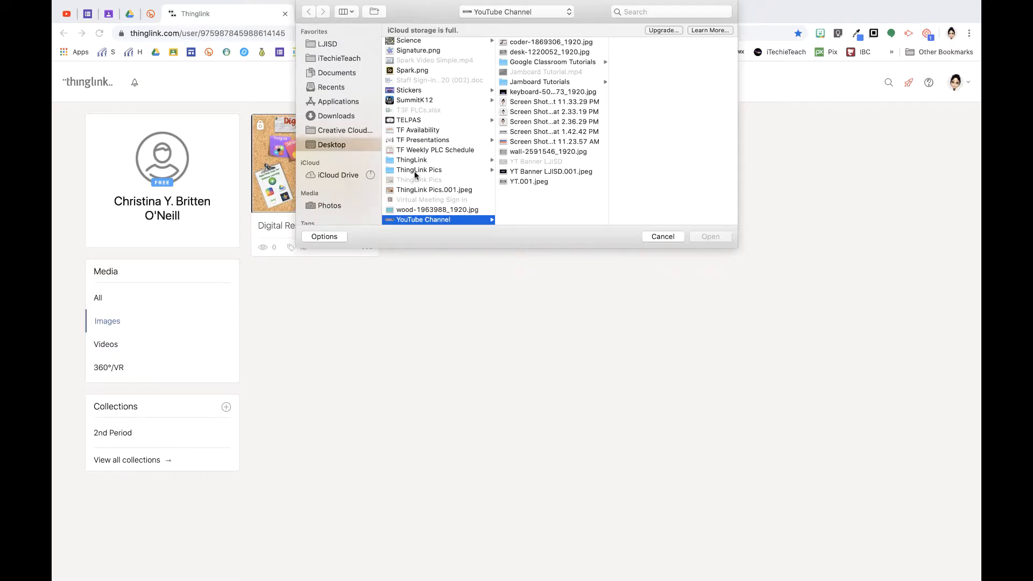
{"action": "left_click", "coordinate": [418, 192]}
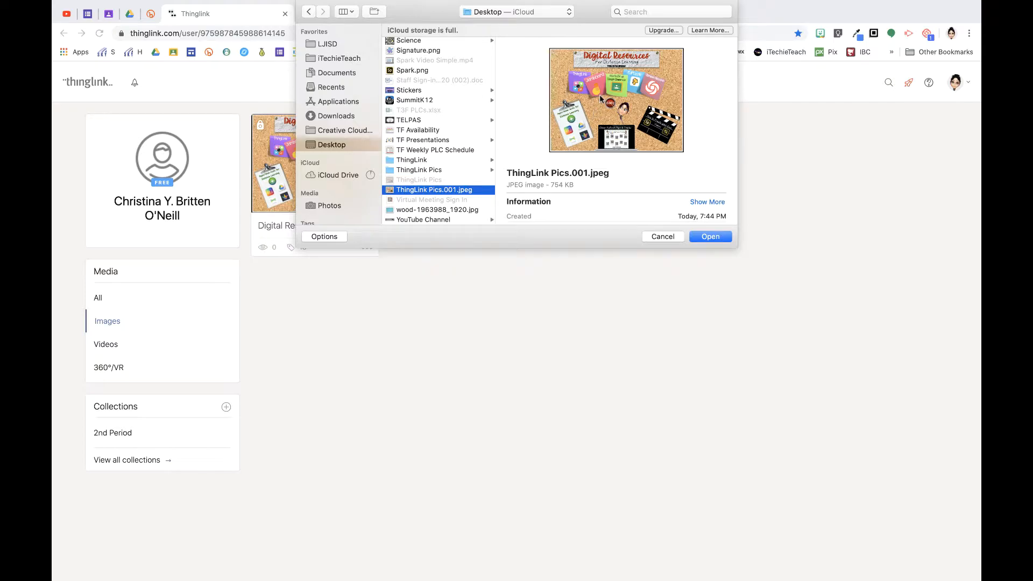
{"action": "left_click", "coordinate": [710, 236]}
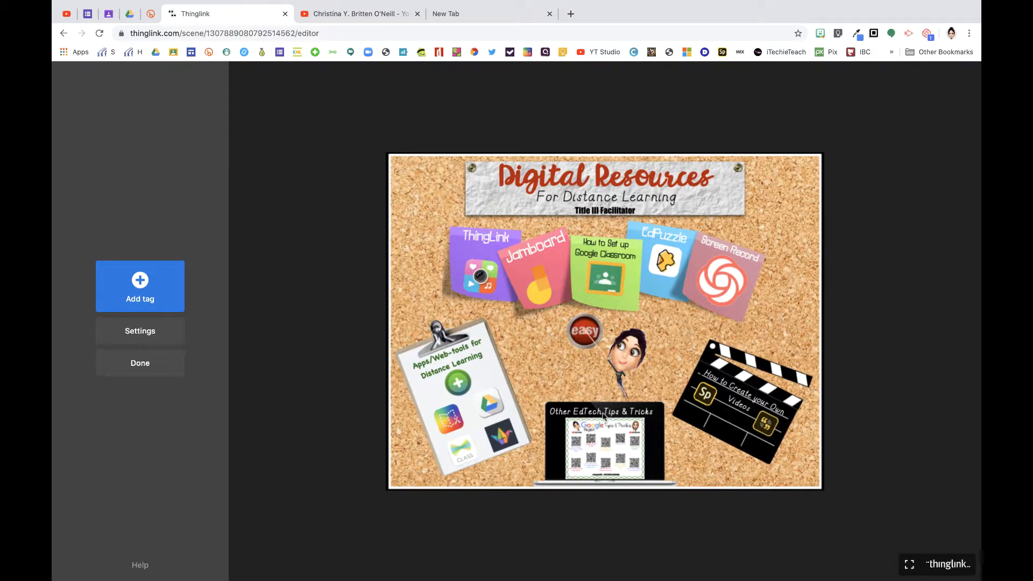
{"action": "left_click", "coordinate": [138, 279]}
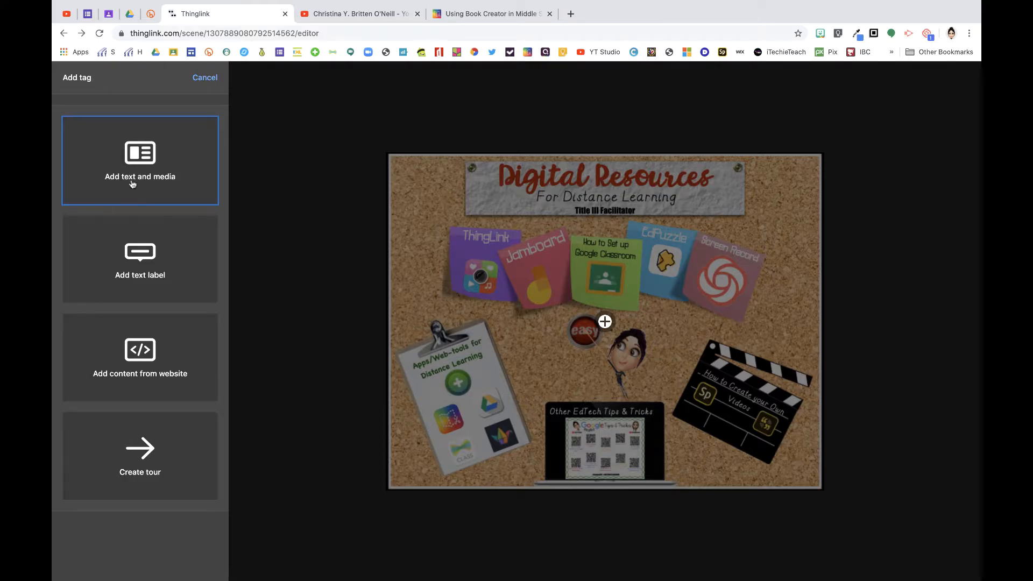
{"action": "left_click", "coordinate": [172, 162]}
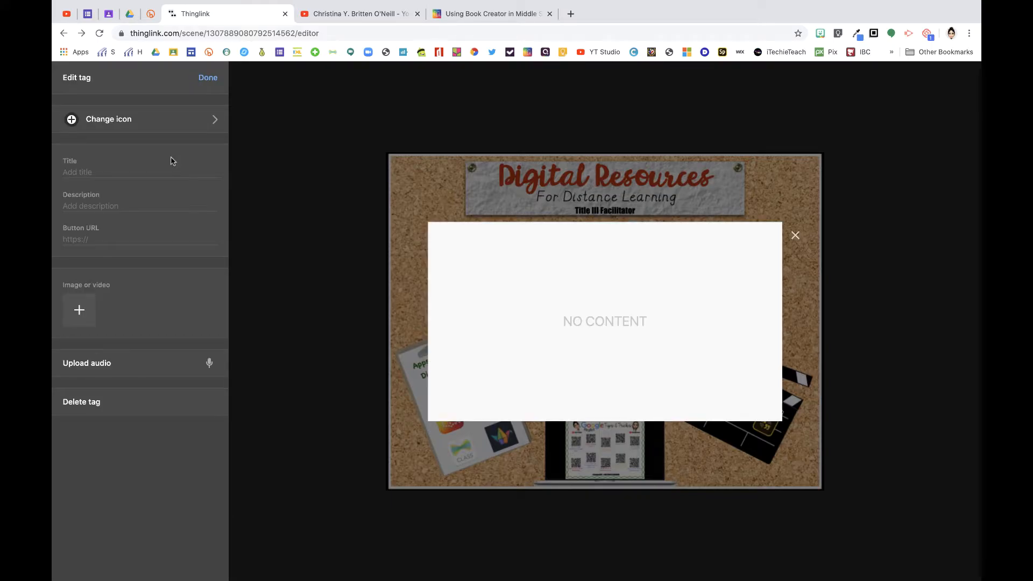
{"action": "left_click", "coordinate": [78, 173]}
{"action": "left_click", "coordinate": [795, 235]}
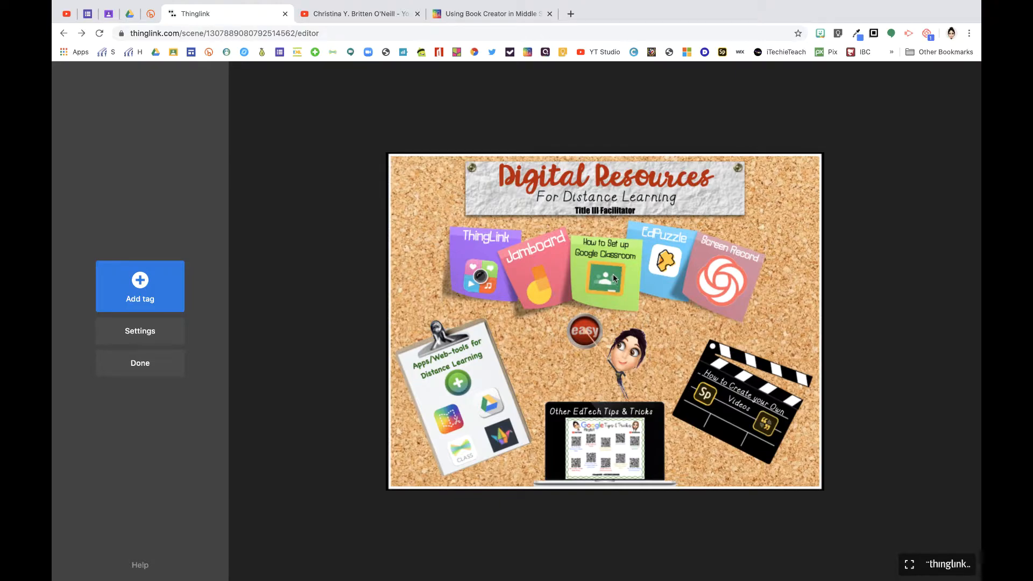
Step: Switch to YouTube, open the Google Classroom Set Up video from the channel's videos and copy its web address
{"action": "left_click", "coordinate": [385, 16]}
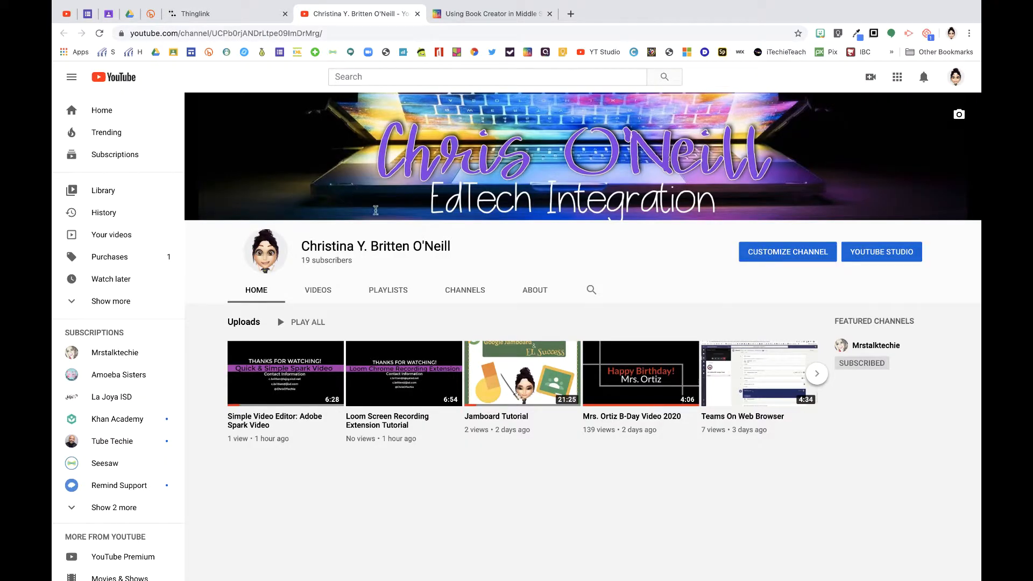
{"action": "left_click", "coordinate": [318, 290]}
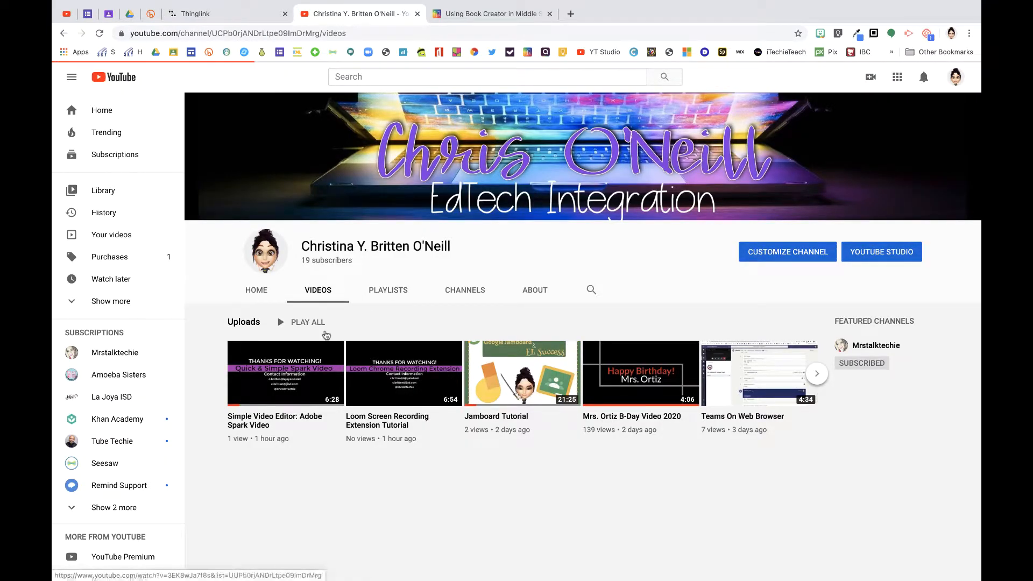
{"action": "scroll", "coordinate": [335, 358], "scroll_direction": "down", "scroll_amount": 3}
{"action": "scroll", "coordinate": [336, 358], "scroll_direction": "down", "scroll_amount": 10}
{"action": "scroll", "coordinate": [334, 356], "scroll_direction": "down", "scroll_amount": 4}
{"action": "scroll", "coordinate": [336, 359], "scroll_direction": "up", "scroll_amount": 2}
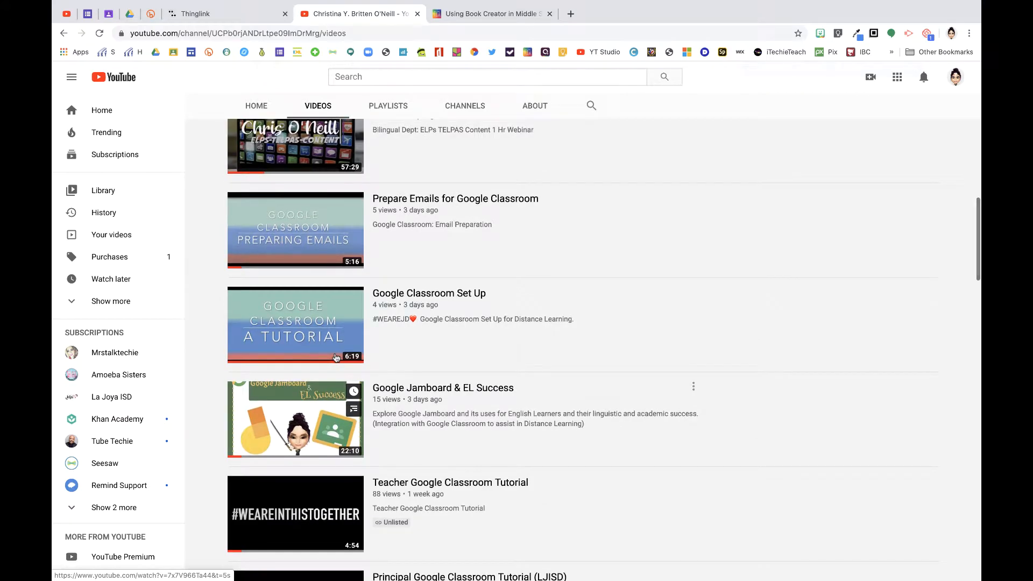
{"action": "scroll", "coordinate": [336, 358], "scroll_direction": "up", "scroll_amount": 1}
{"action": "left_click", "coordinate": [434, 308]}
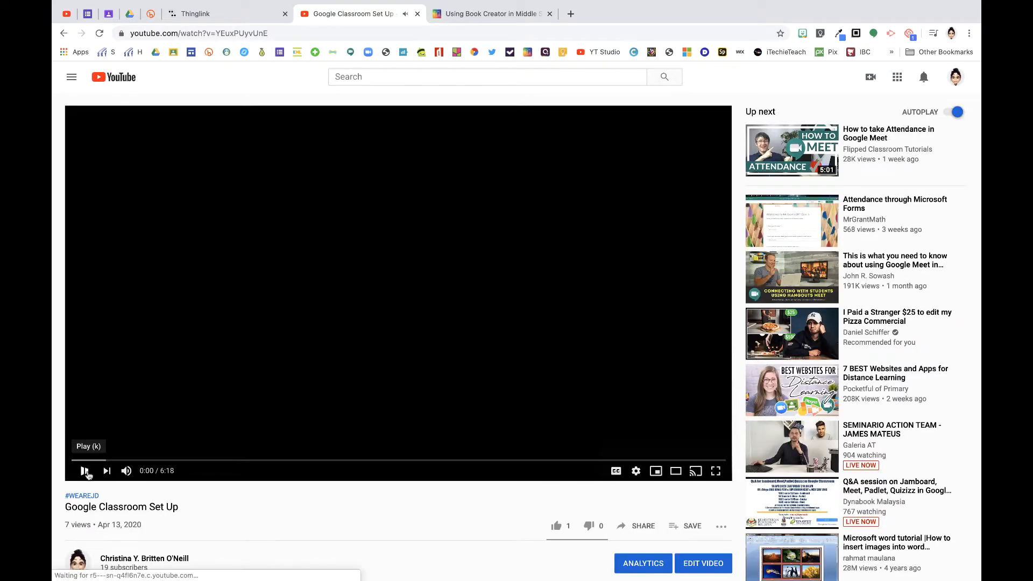
{"action": "left_click", "coordinate": [285, 29]}
{"action": "key", "text": "super+c"}
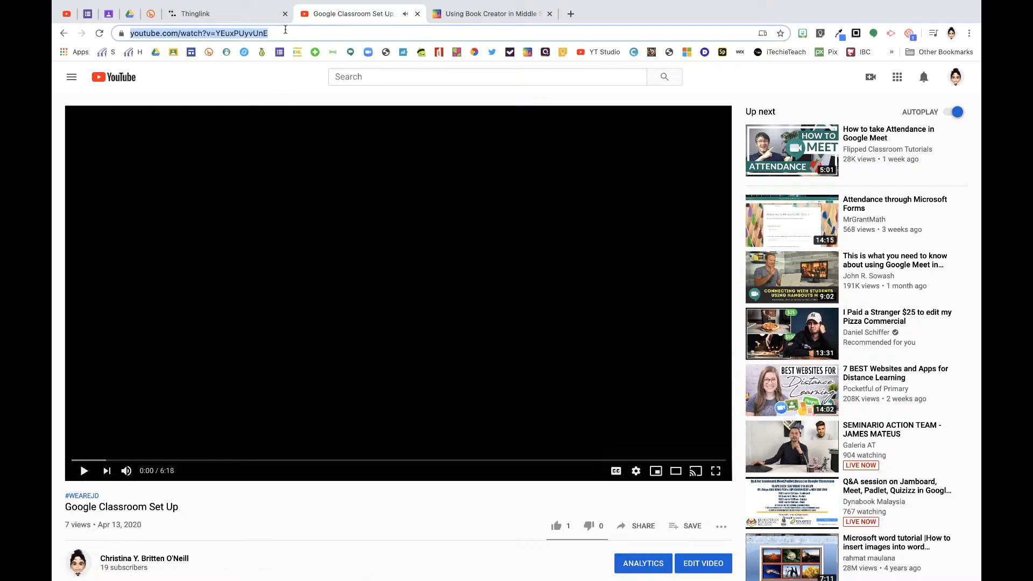
Step: Back in ThingLink, add a text and media tag with the copied video address as its button URL
{"action": "left_click", "coordinate": [249, 15]}
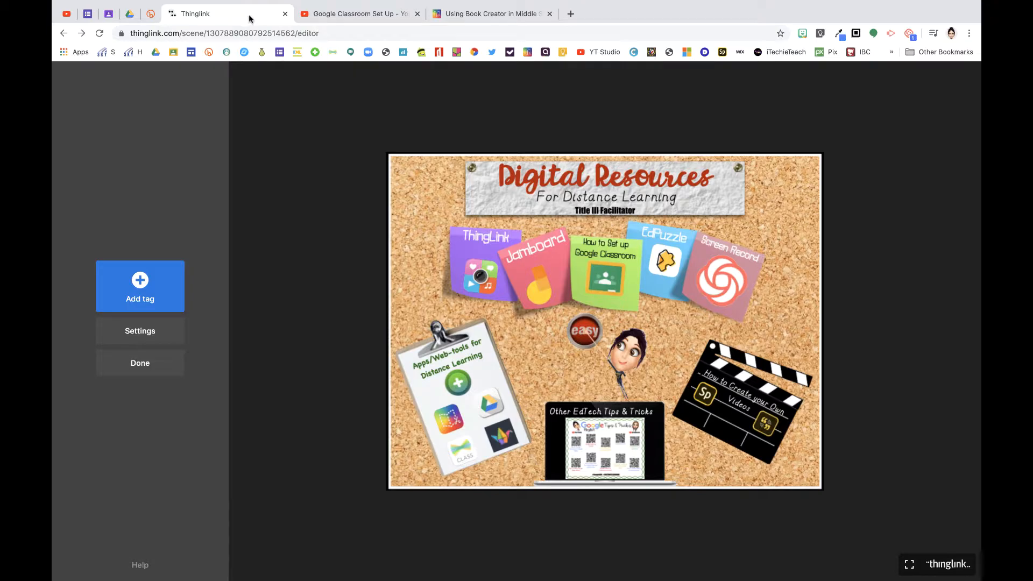
{"action": "left_click", "coordinate": [141, 282]}
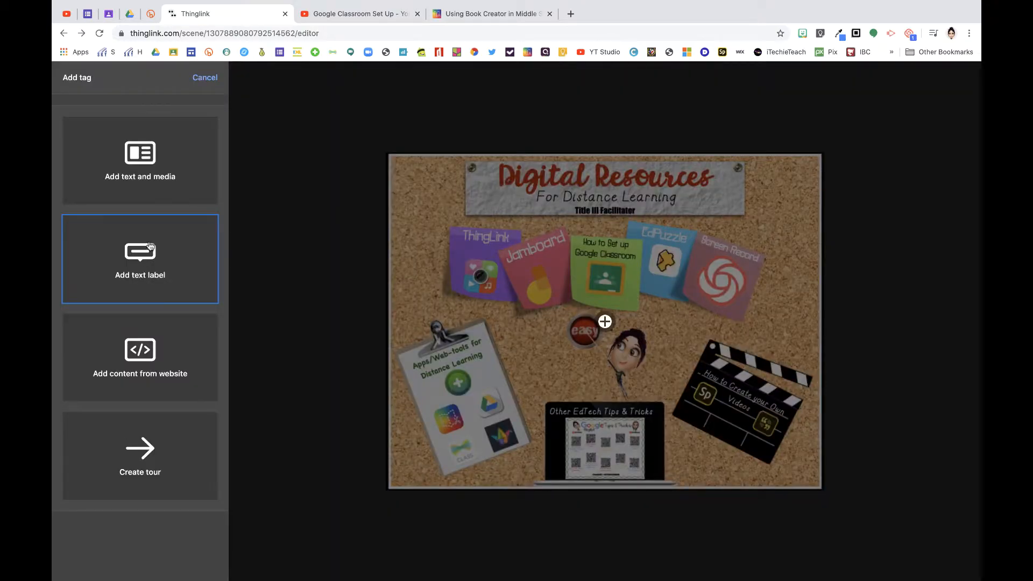
{"action": "left_click", "coordinate": [141, 162]}
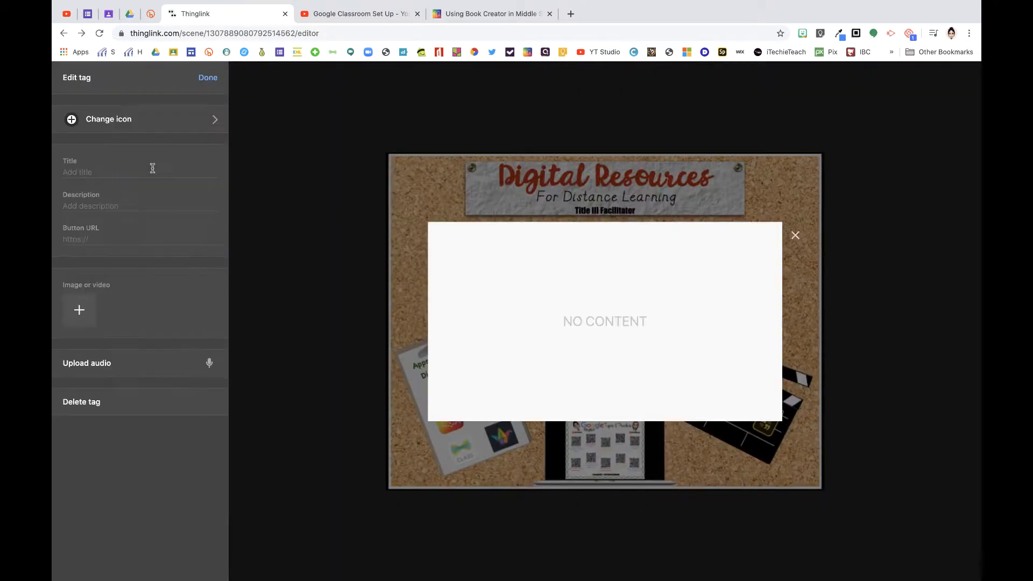
{"action": "left_click", "coordinate": [115, 242]}
{"action": "key", "text": "super+v"}
Step: Set the tag's button text to "Google Classroom Tutorial"
{"action": "left_click", "coordinate": [103, 272]}
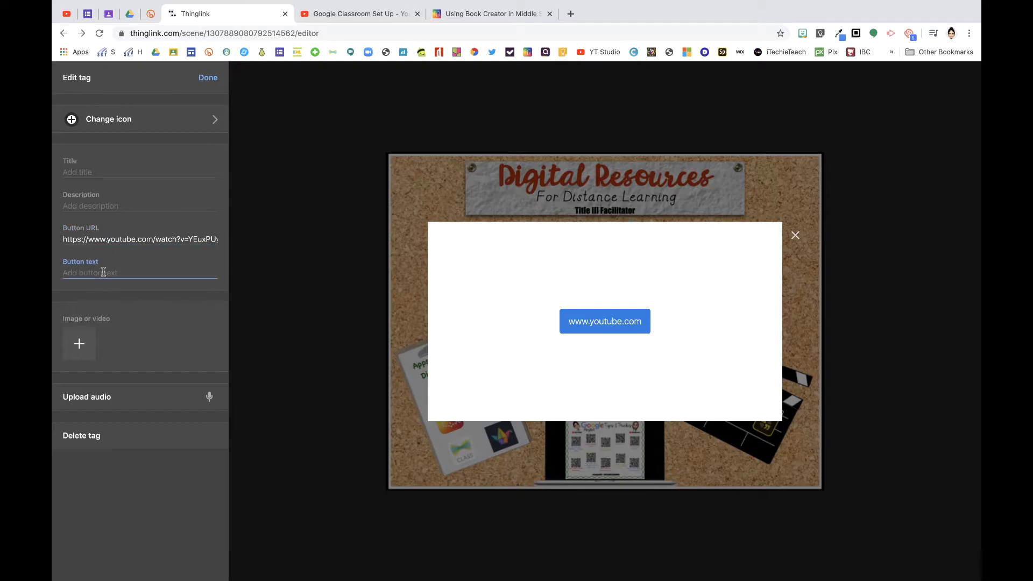
{"action": "type", "text": "Google Classroom"}
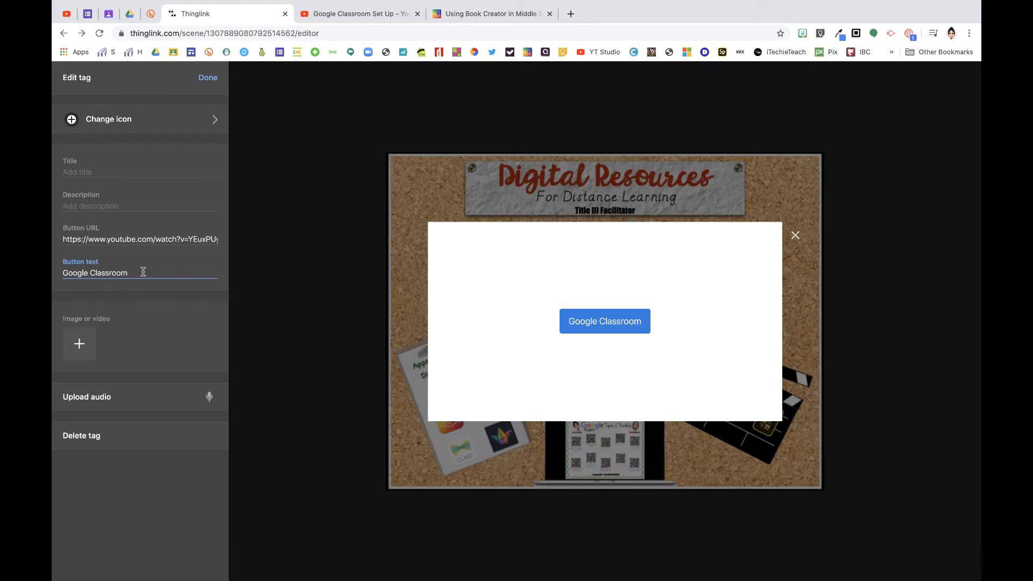
{"action": "type", "text": "Tutorial"}
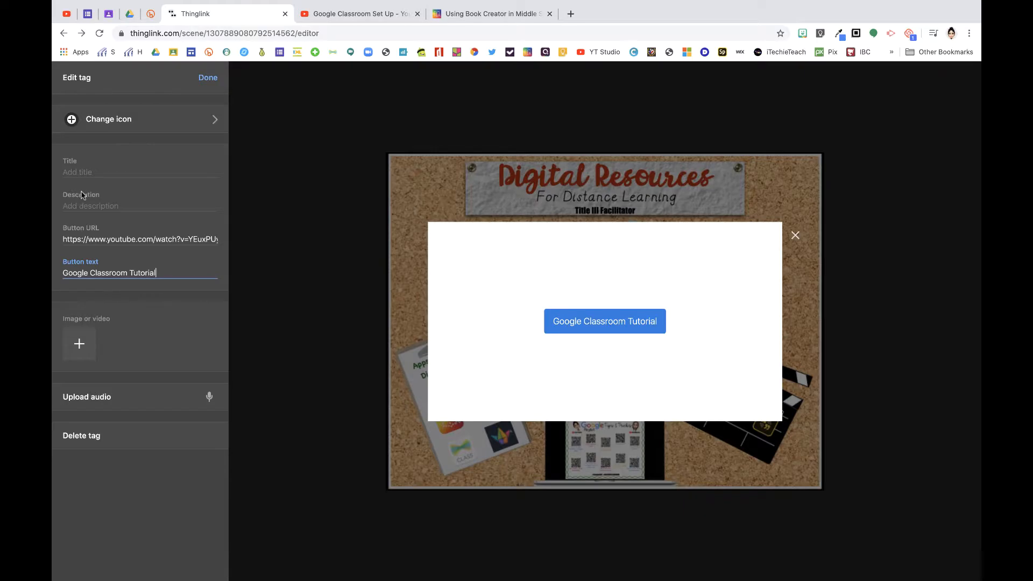
Step: Copy the video title "Google Classroom Set Up" from YouTube and paste it as the tag's title
{"action": "left_click", "coordinate": [85, 173]}
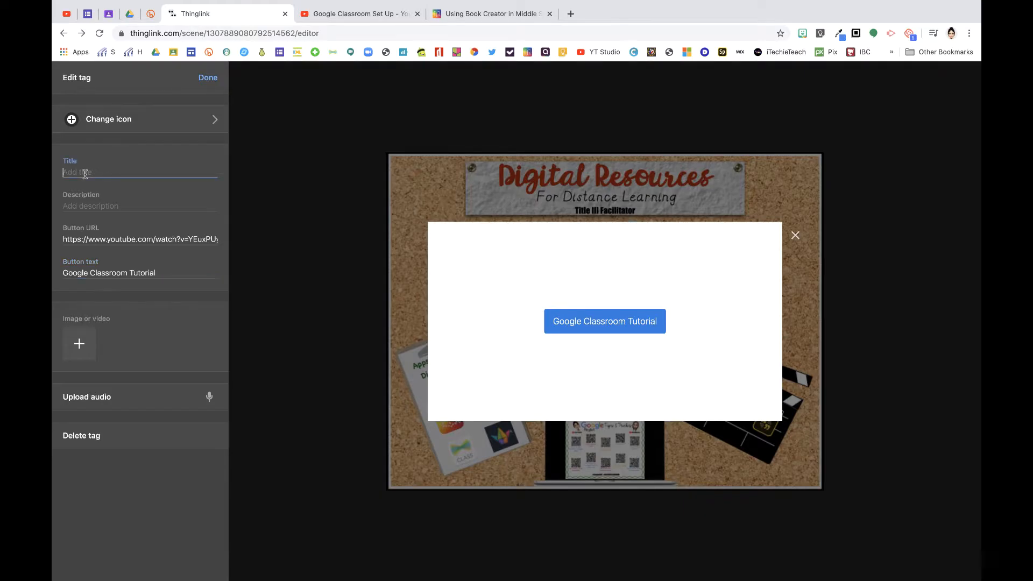
{"action": "left_click", "coordinate": [332, 14]}
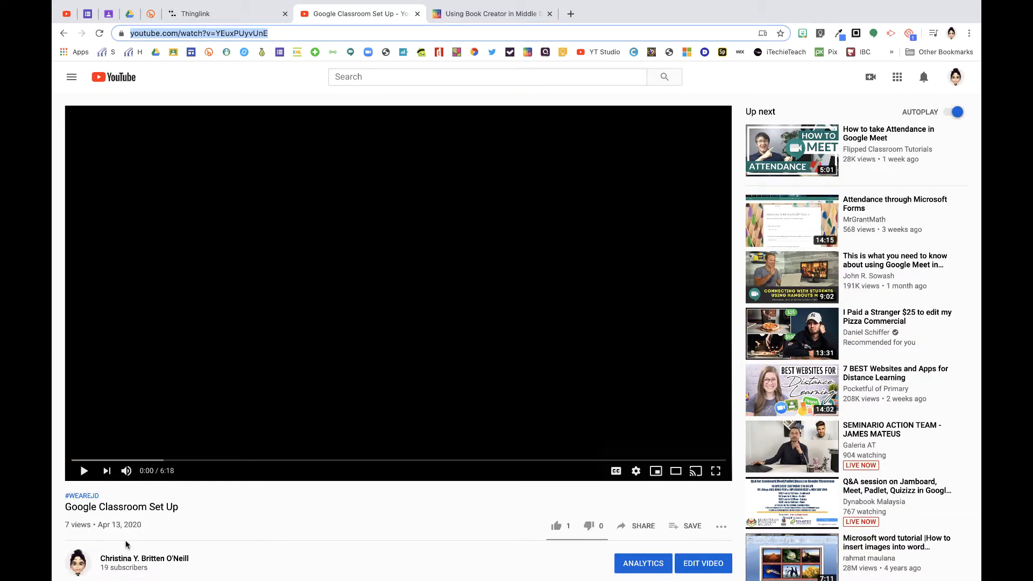
{"action": "left_click_drag", "start_coordinate": [182, 508], "coordinate": [64, 511]}
{"action": "key", "text": "super+c"}
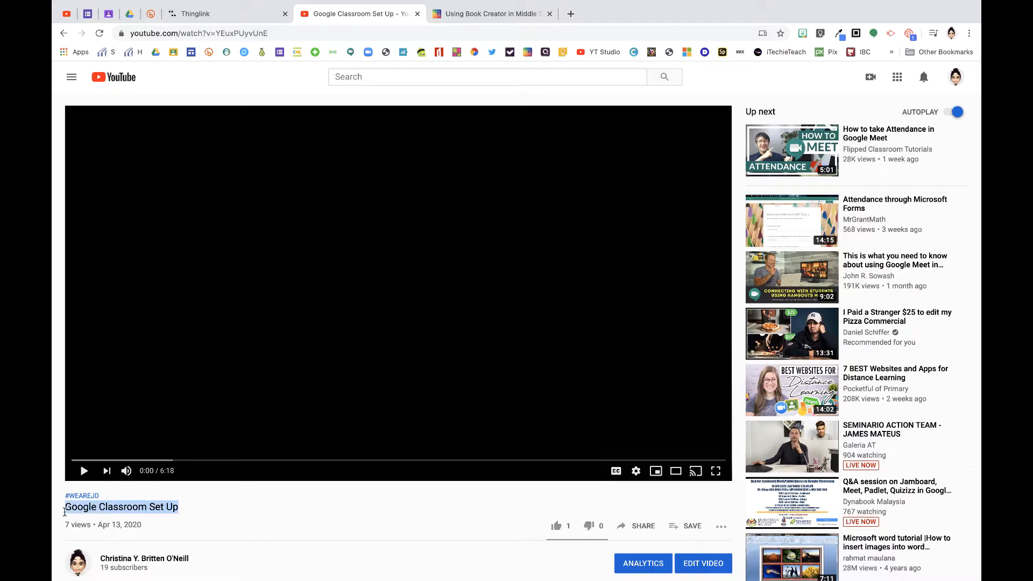
{"action": "left_click", "coordinate": [221, 16]}
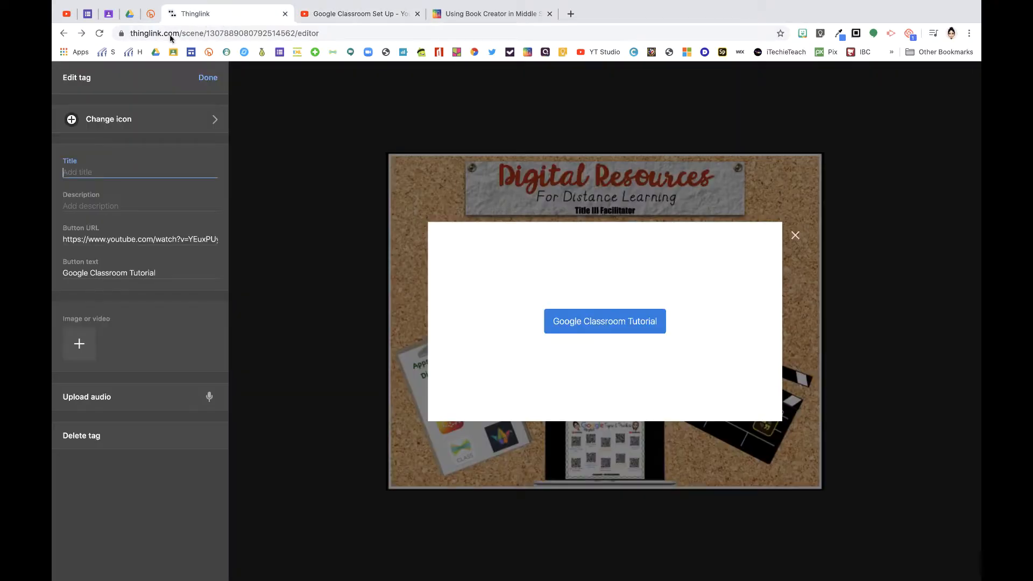
{"action": "left_click", "coordinate": [87, 168]}
{"action": "key", "text": "super+v"}
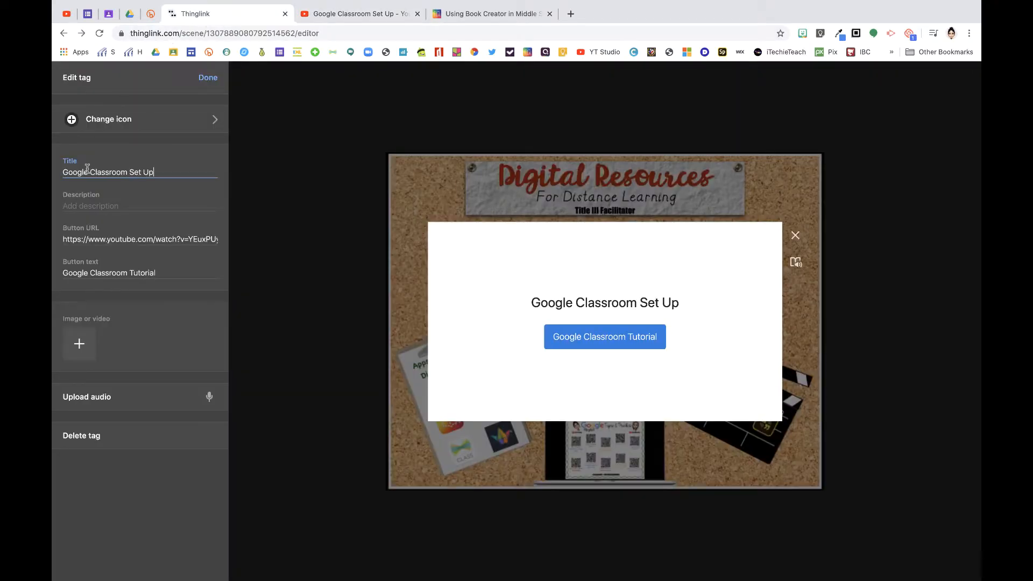
Step: Add the Google Classroom logo image from the Desktop to the tag and record an audio clip for it
{"action": "left_click", "coordinate": [106, 208]}
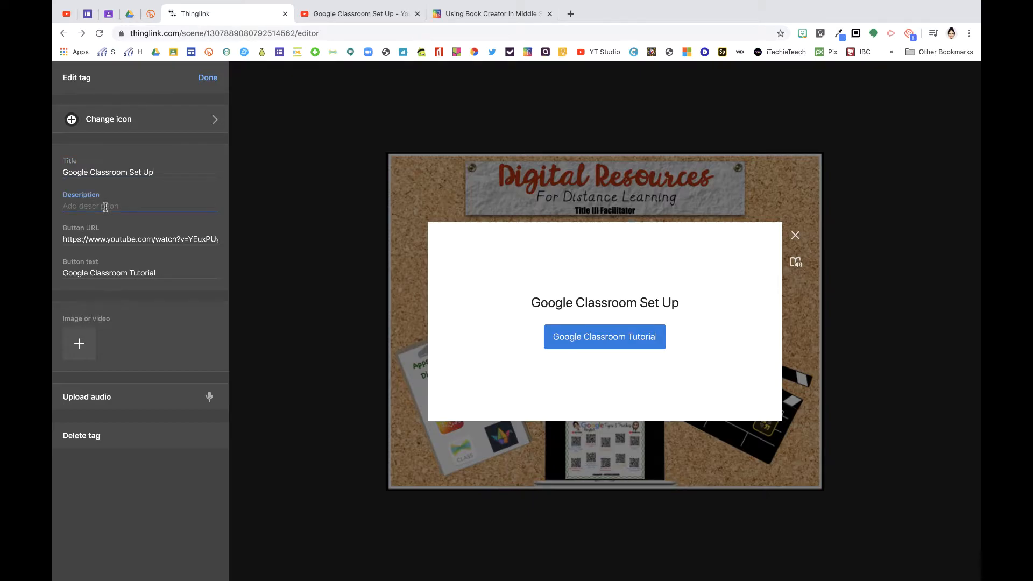
{"action": "left_click", "coordinate": [80, 345]}
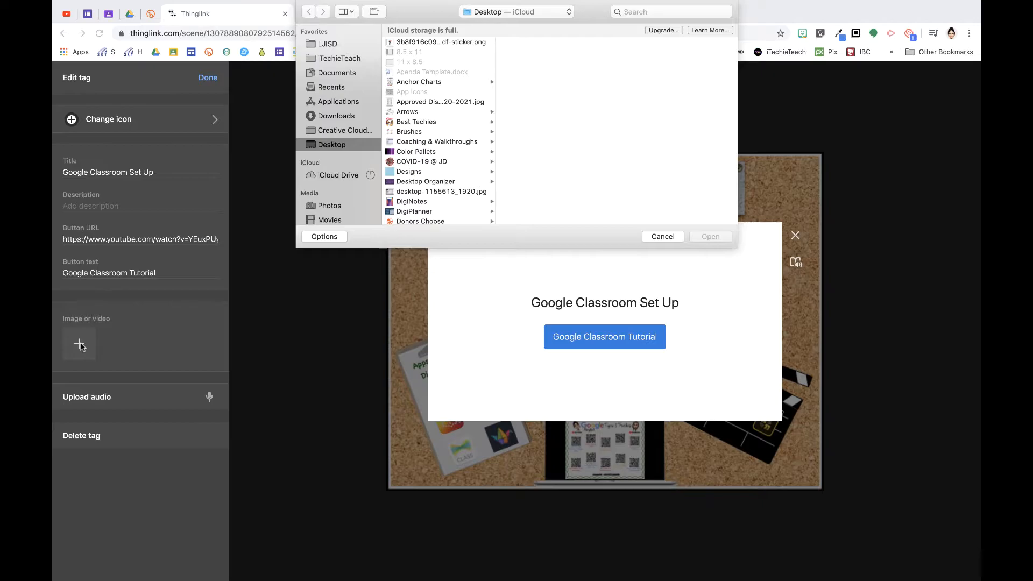
{"action": "scroll", "coordinate": [395, 193], "scroll_direction": "down", "scroll_amount": 10}
{"action": "scroll", "coordinate": [396, 192], "scroll_direction": "up", "scroll_amount": 5}
{"action": "scroll", "coordinate": [396, 193], "scroll_direction": "down", "scroll_amount": 2}
{"action": "left_click", "coordinate": [396, 194]}
{"action": "left_click", "coordinate": [707, 236]}
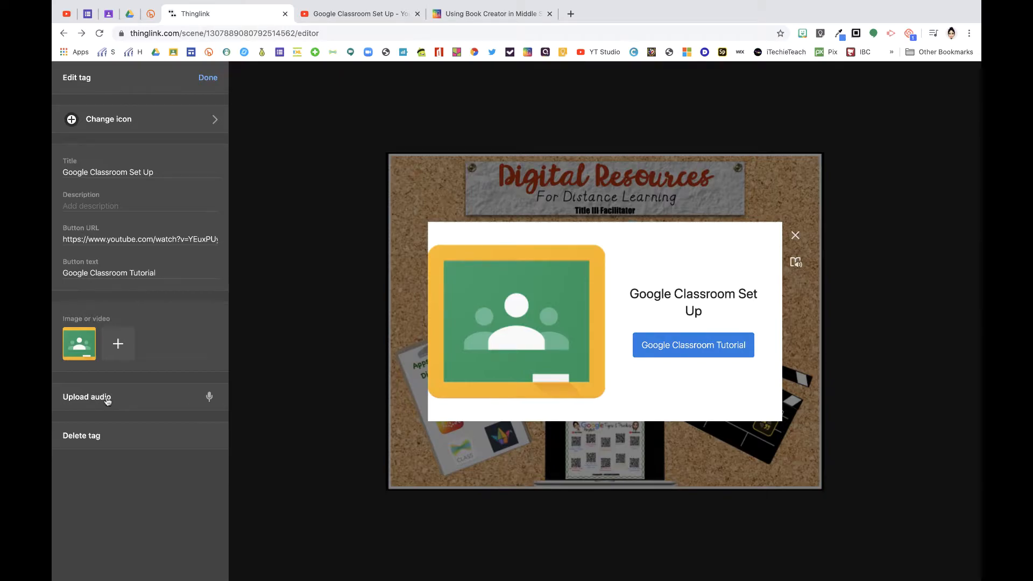
{"action": "left_click", "coordinate": [209, 397]}
{"action": "left_click", "coordinate": [211, 397]}
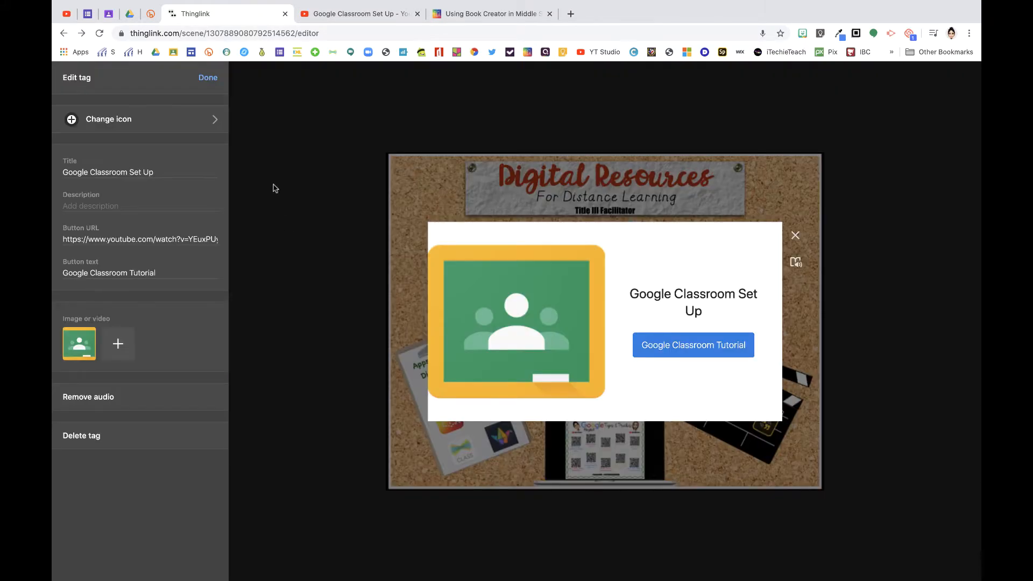
Step: Give the tag a red play icon and place it on the "How to Set up Google Classroom" note
{"action": "left_click", "coordinate": [131, 124]}
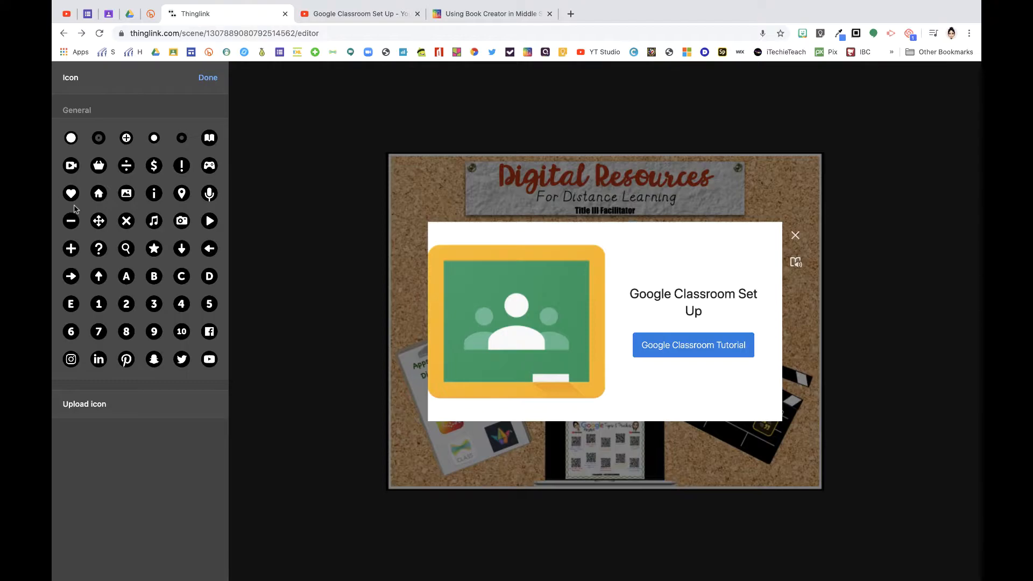
{"action": "left_click", "coordinate": [210, 222]}
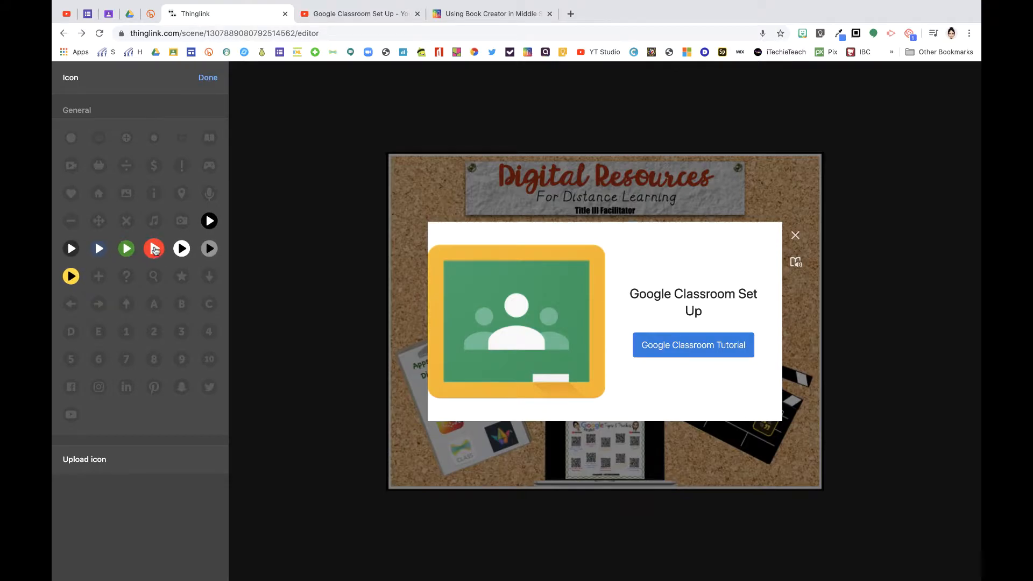
{"action": "left_click", "coordinate": [154, 249]}
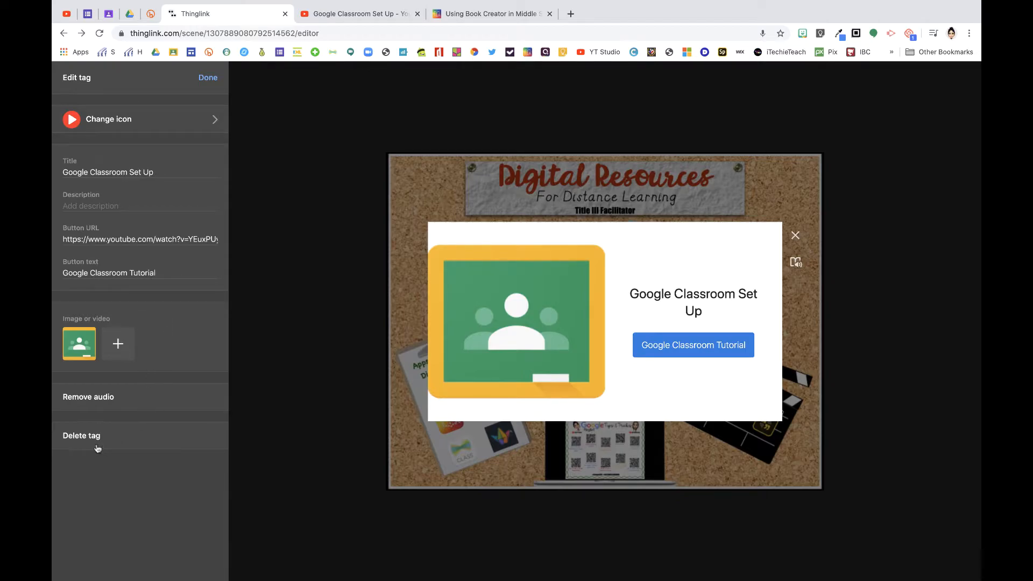
{"action": "left_click", "coordinate": [208, 79]}
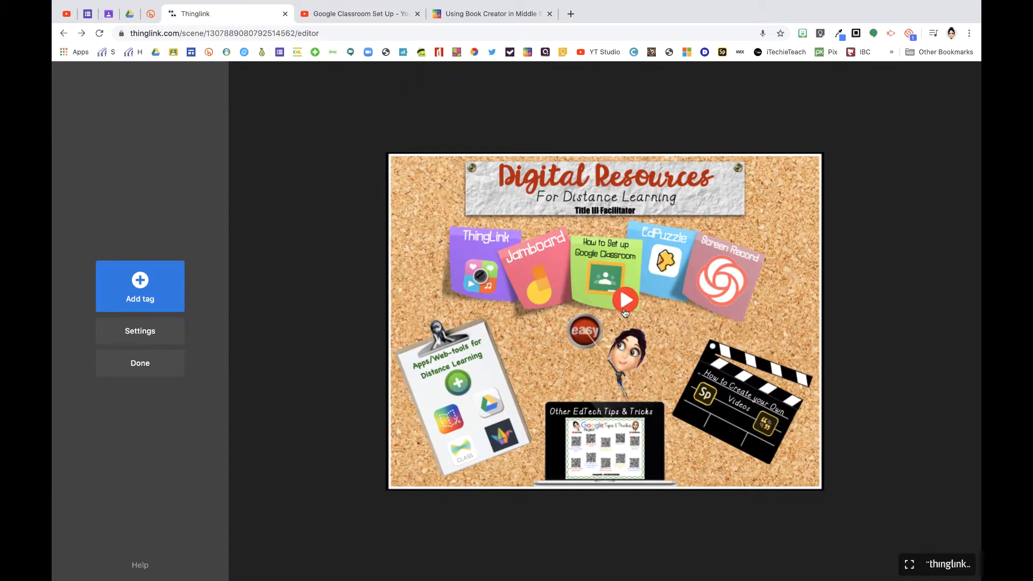
Step: Check the color scheme options, and turn on Tag animation and Hide logo in the image's settings
{"action": "left_click", "coordinate": [138, 335]}
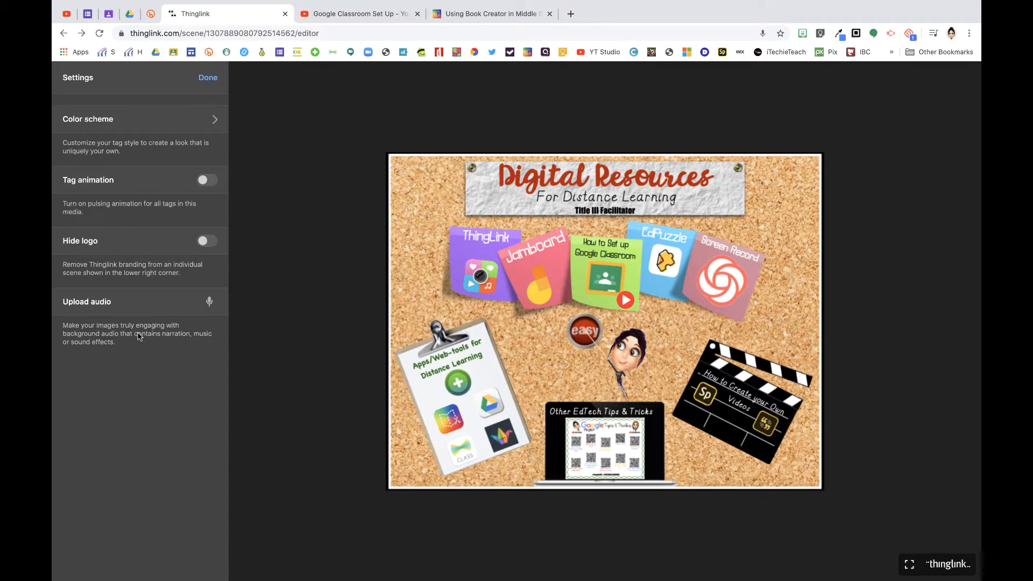
{"action": "left_click", "coordinate": [188, 124]}
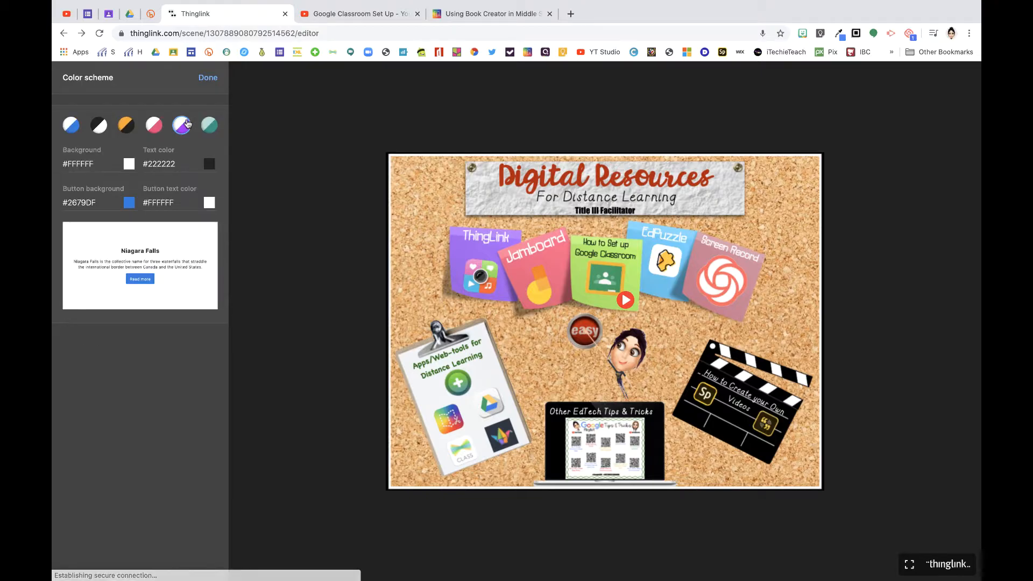
{"action": "left_click", "coordinate": [213, 80]}
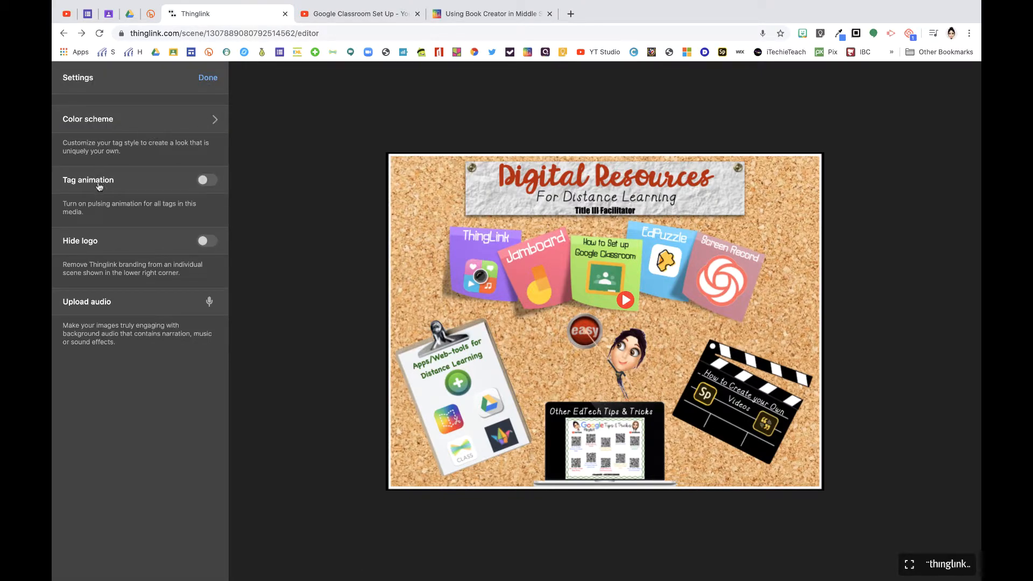
{"action": "left_click", "coordinate": [80, 188]}
{"action": "left_click", "coordinate": [207, 242]}
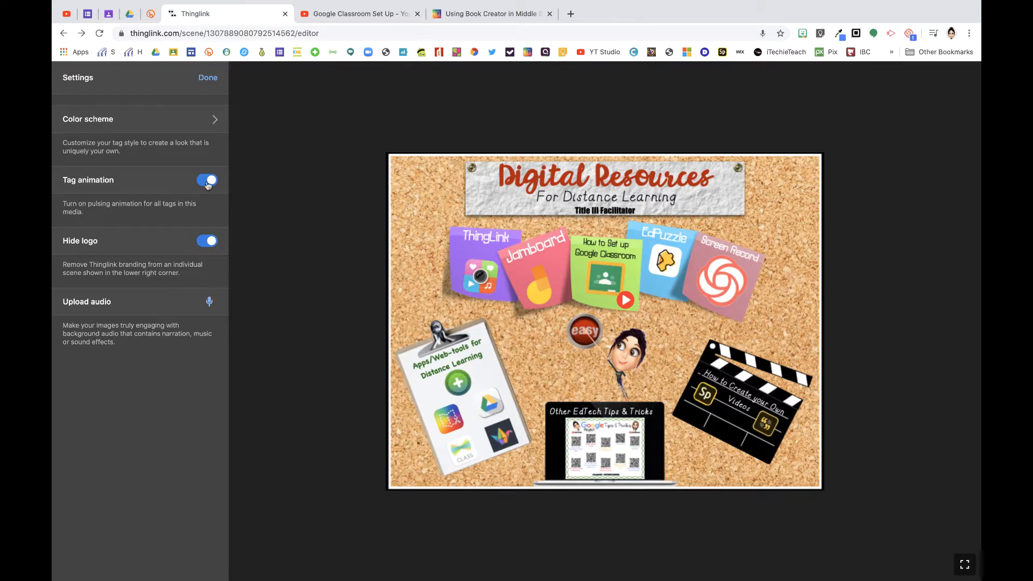
Step: Finish the image's settings, and in Google Drive save the EdTech Google playlist PDF's link sharing as Anyone with the link, Can view
{"action": "left_click", "coordinate": [212, 82]}
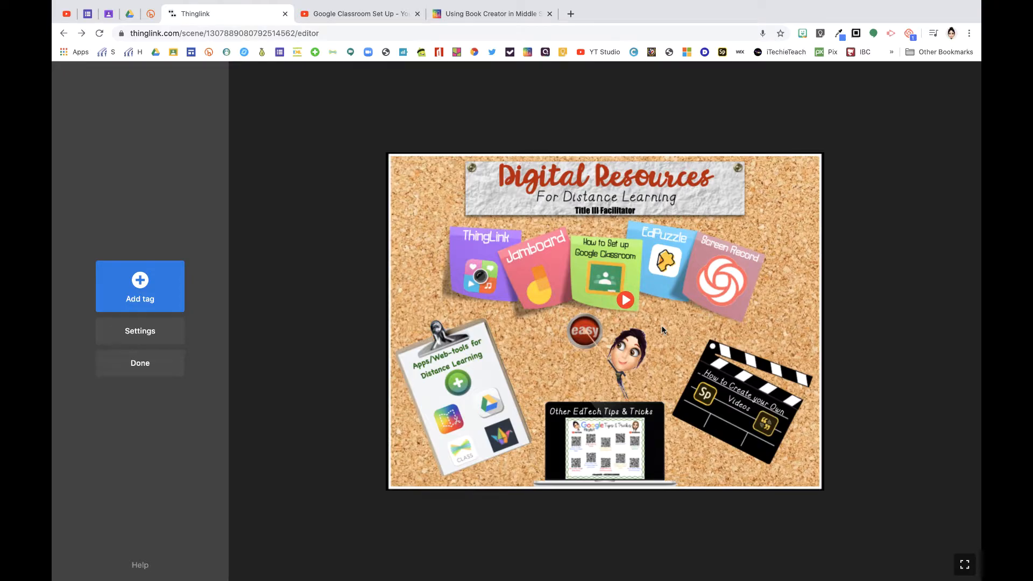
{"action": "left_click", "coordinate": [485, 394]}
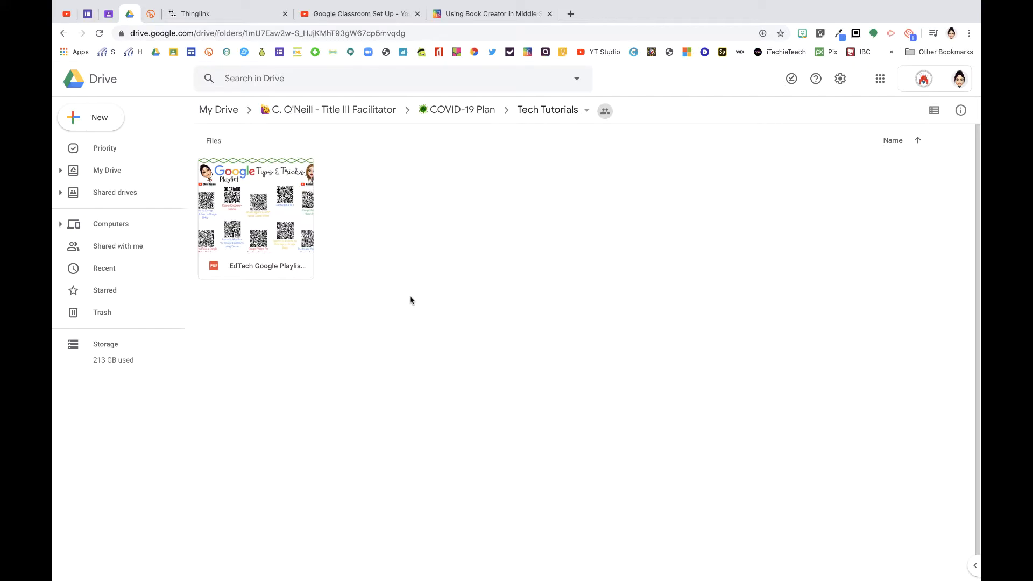
{"action": "right_click", "coordinate": [279, 213]}
{"action": "left_click", "coordinate": [334, 290]}
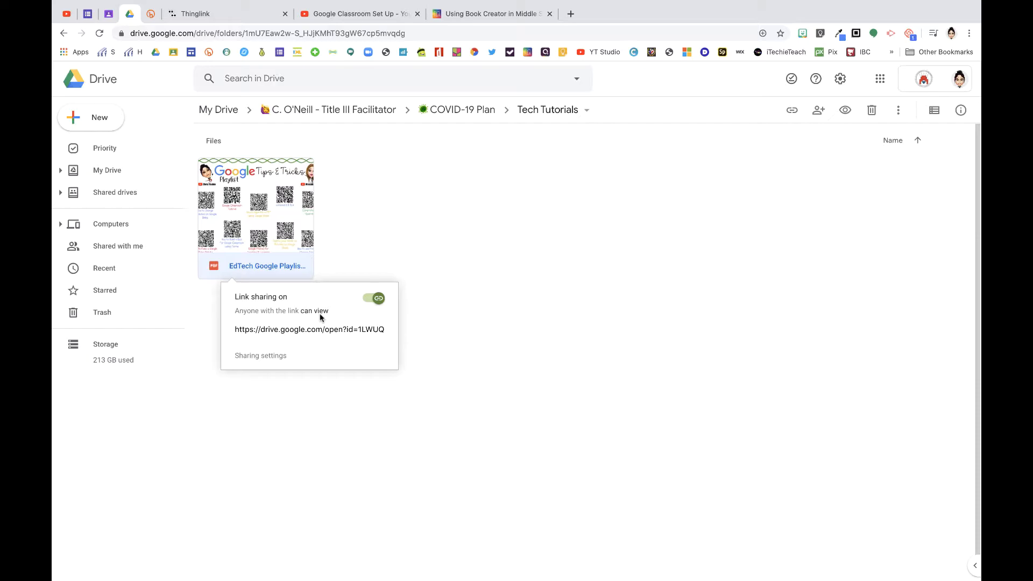
{"action": "left_click", "coordinate": [269, 356]}
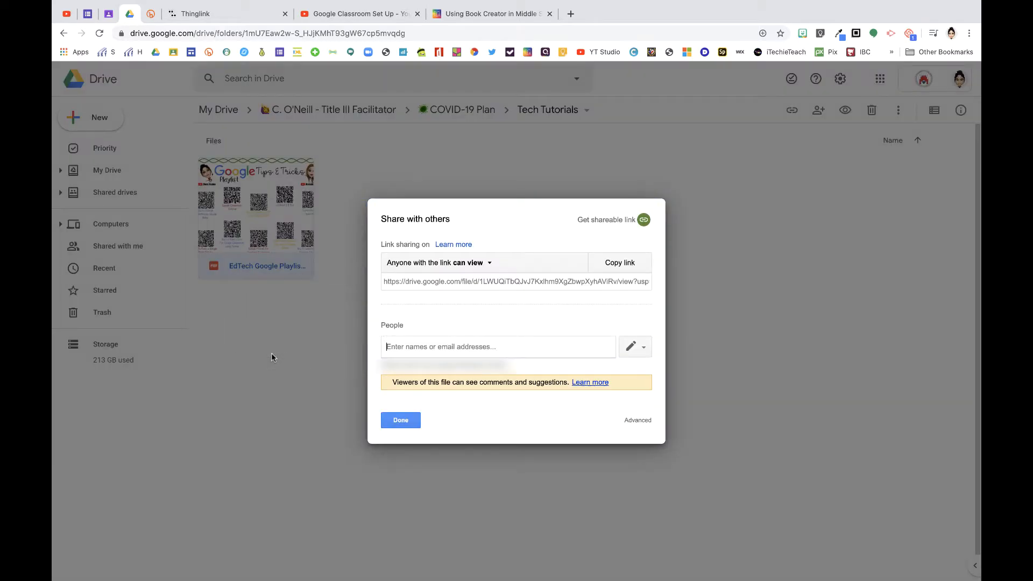
{"action": "left_click", "coordinate": [638, 420]}
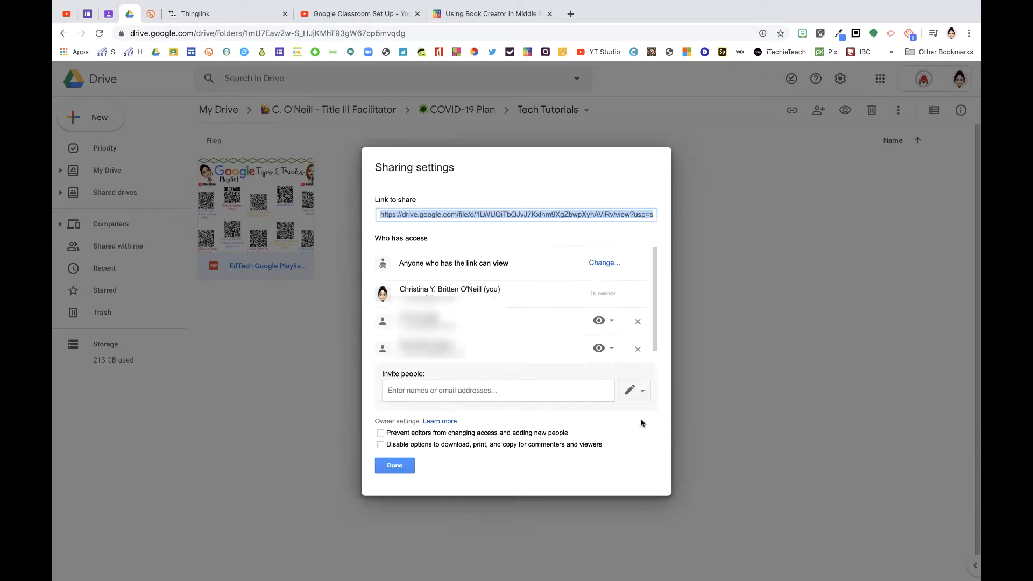
{"action": "left_click", "coordinate": [599, 265]}
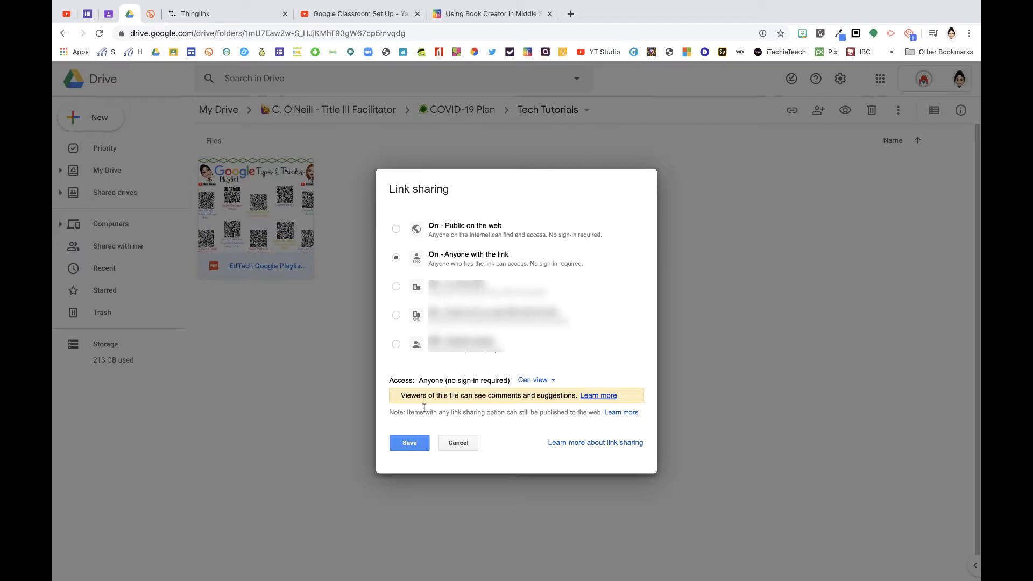
{"action": "left_click", "coordinate": [410, 443]}
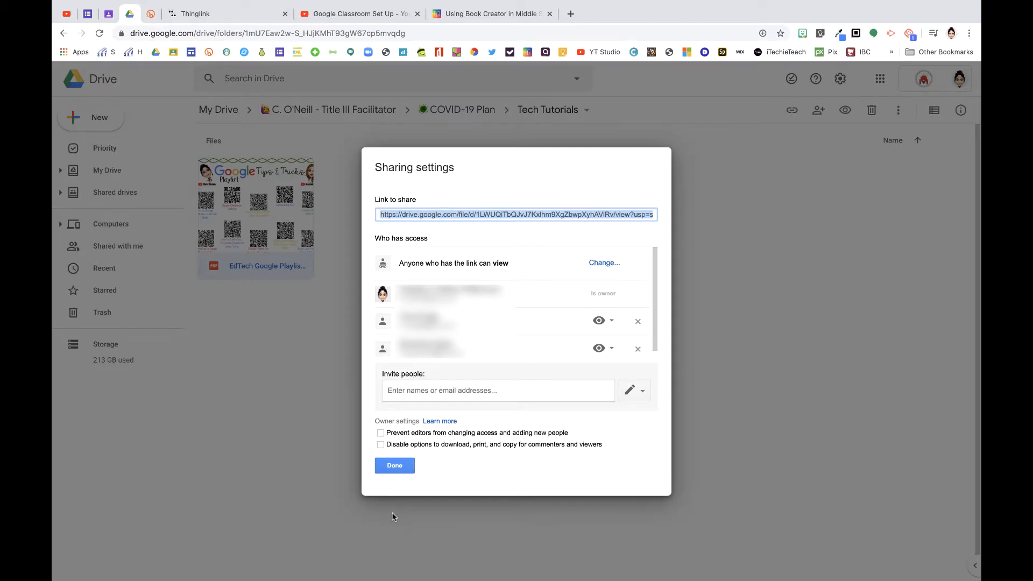
{"action": "left_click", "coordinate": [399, 467]}
Step: Copy the PDF's shareable link and paste it as the URL of a new website content tag in ThingLink
{"action": "right_click", "coordinate": [274, 247]}
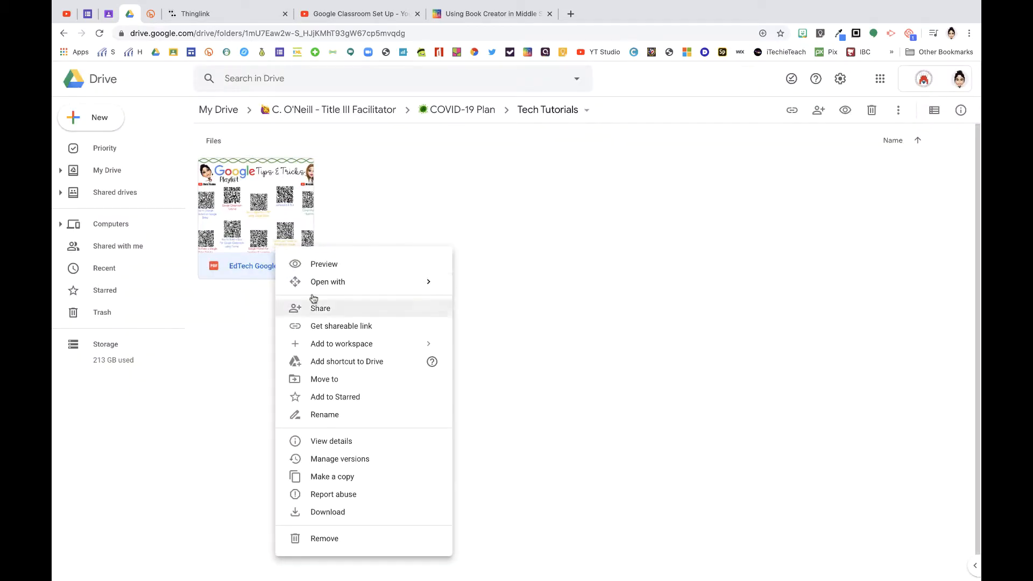
{"action": "left_click", "coordinate": [330, 325]}
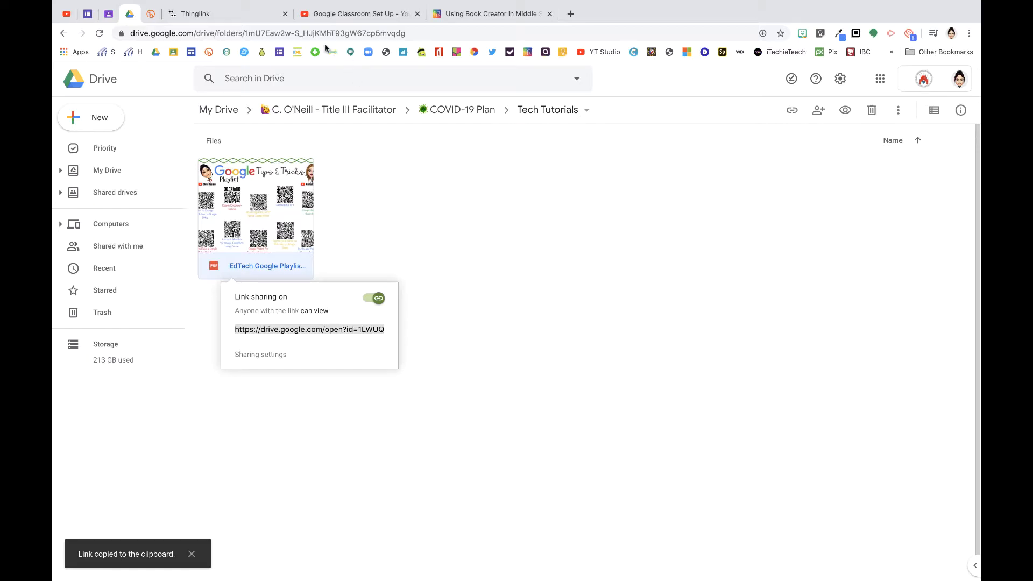
{"action": "left_click", "coordinate": [210, 14]}
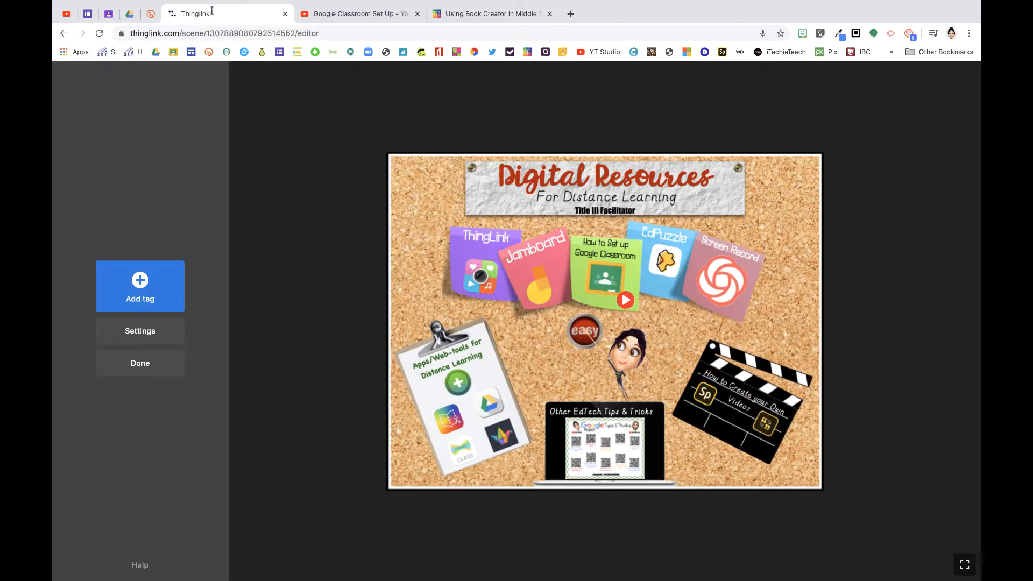
{"action": "left_click", "coordinate": [143, 283]}
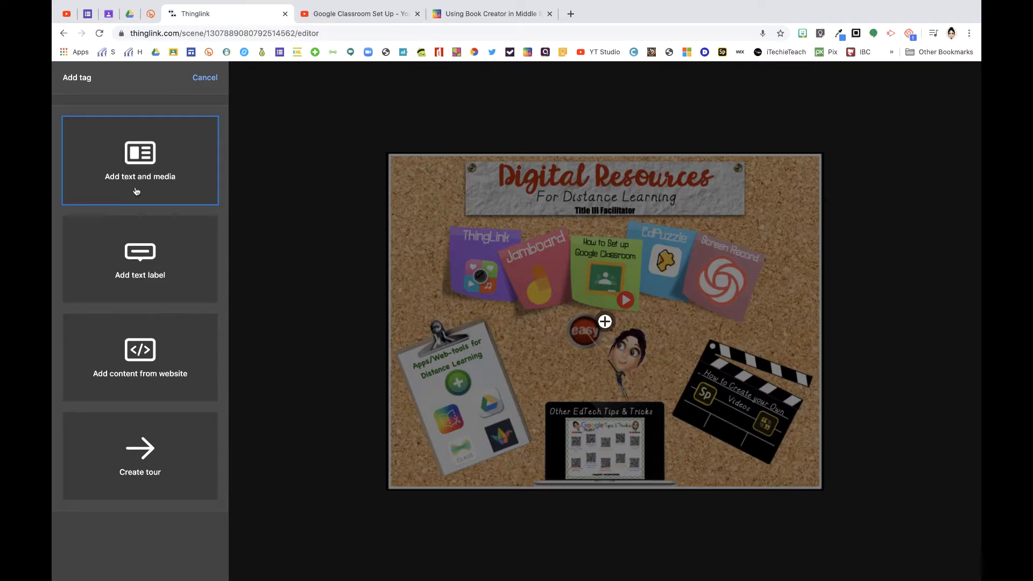
{"action": "left_click", "coordinate": [140, 342]}
{"action": "left_click", "coordinate": [112, 171]}
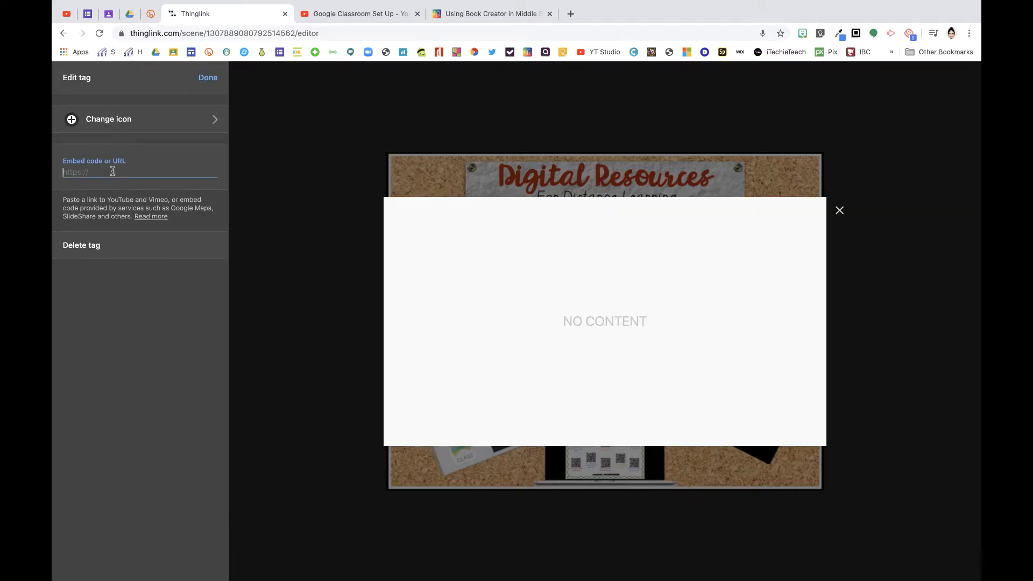
{"action": "key", "text": "super+v"}
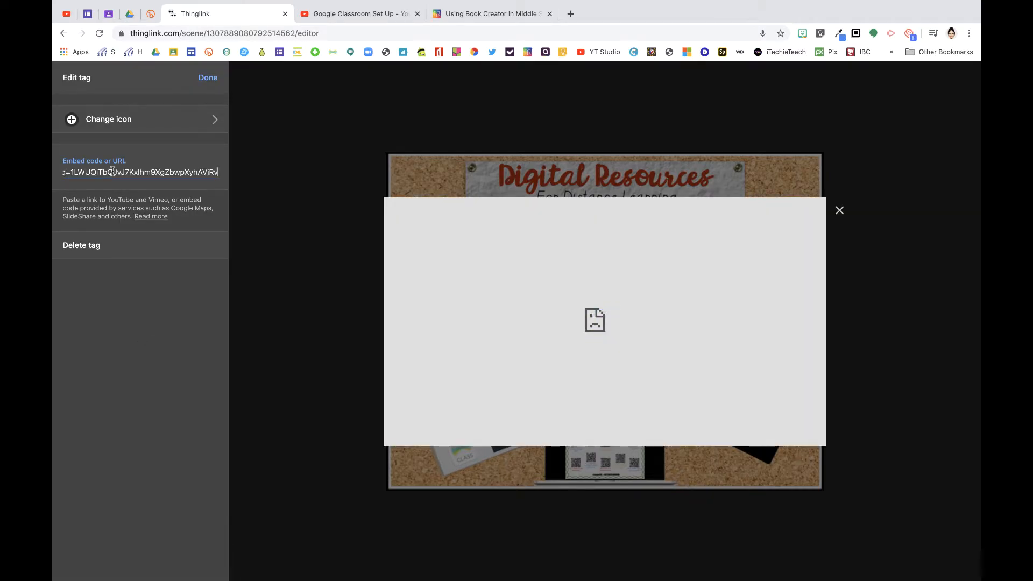
Step: Give the website tag a red book icon and place it on the "Other EdTech Tips & Tricks" laptop
{"action": "left_click", "coordinate": [214, 119]}
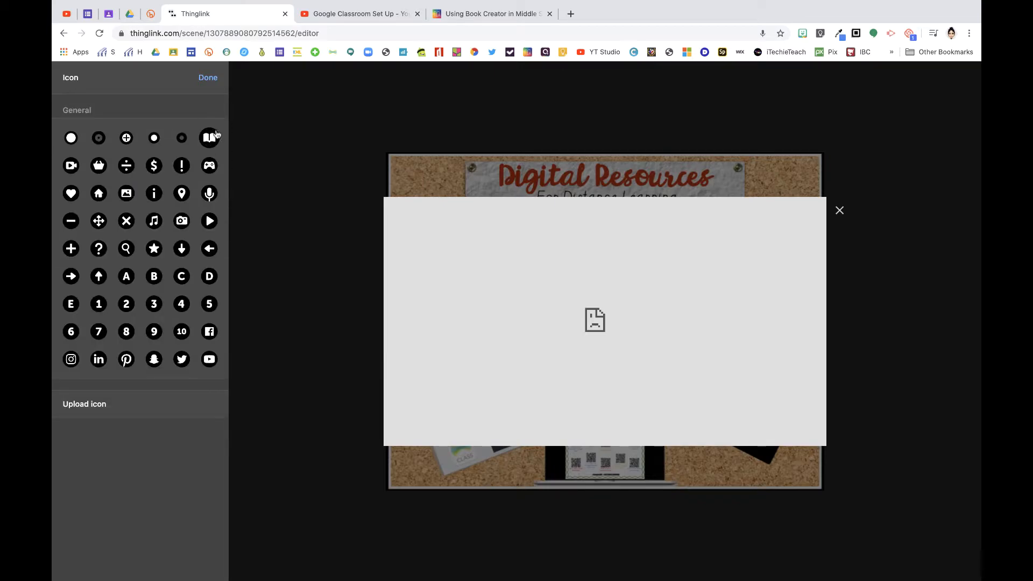
{"action": "left_click", "coordinate": [210, 138]}
{"action": "left_click", "coordinate": [164, 167]}
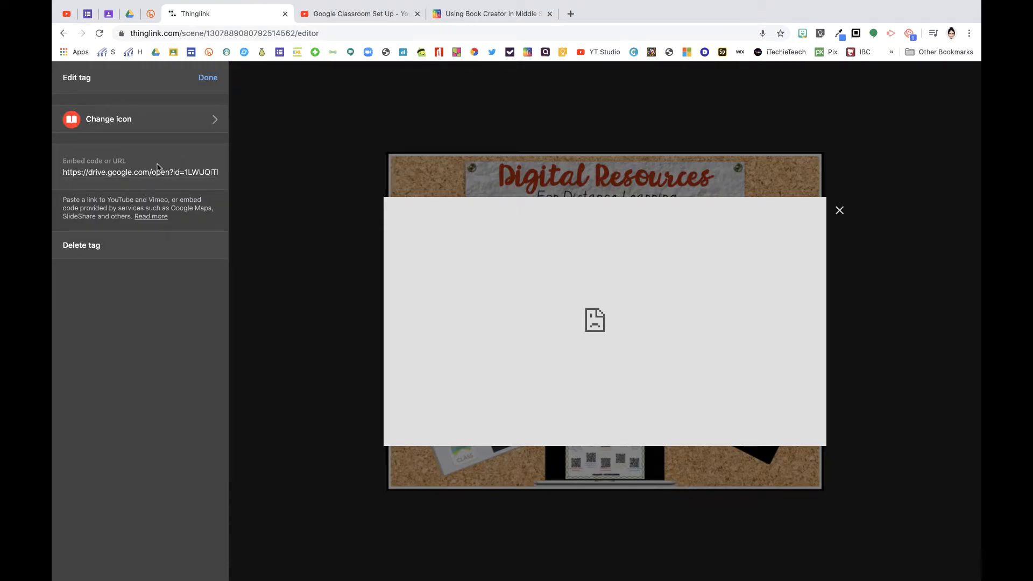
{"action": "left_click", "coordinate": [209, 81]}
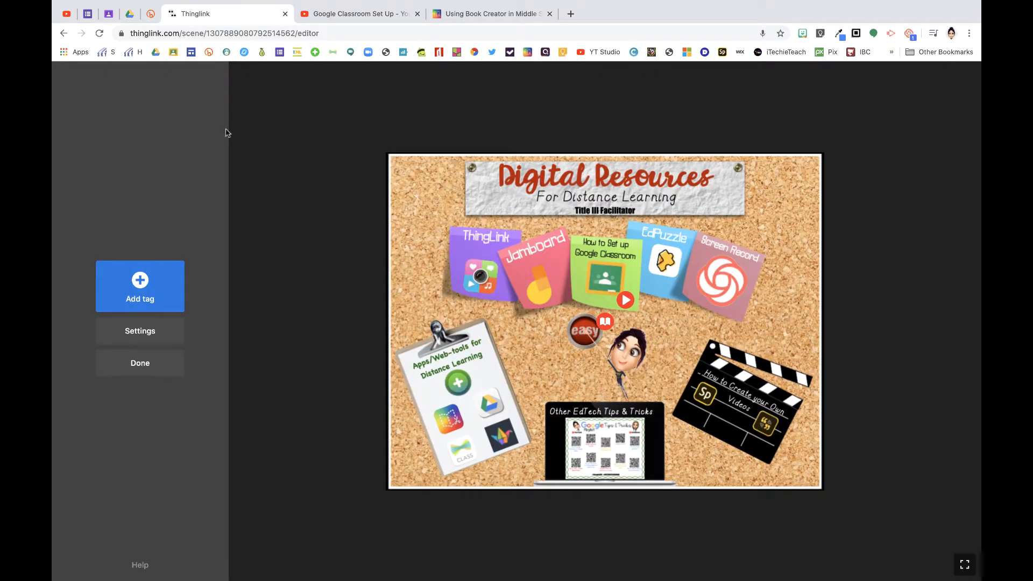
{"action": "left_click_drag", "start_coordinate": [605, 321], "coordinate": [554, 427]}
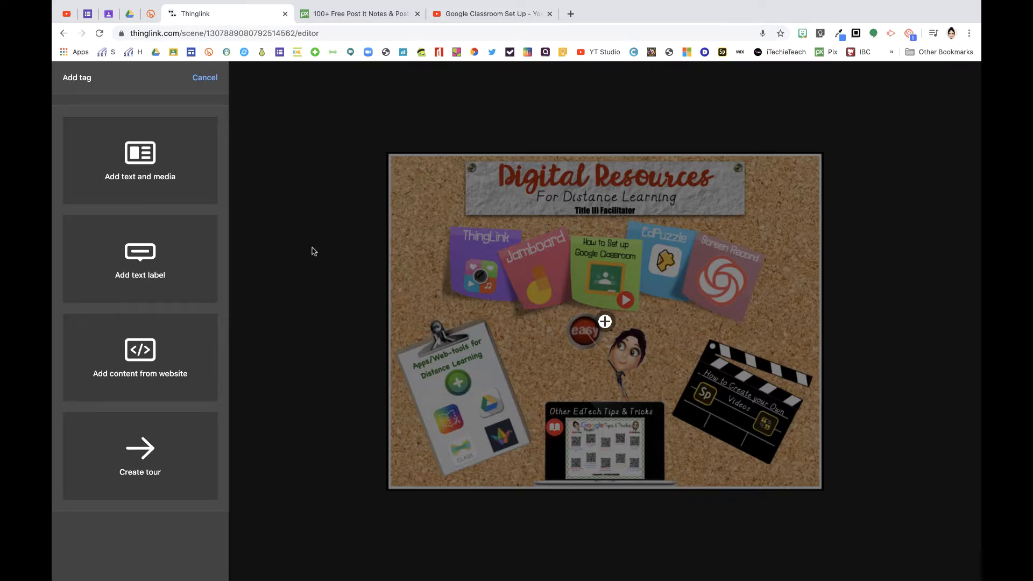
Step: Add a text label tag reading "Amazing Digital Resources"
{"action": "left_click", "coordinate": [139, 283]}
{"action": "left_click", "coordinate": [137, 172]}
{"action": "type", "text": "Amazin"}
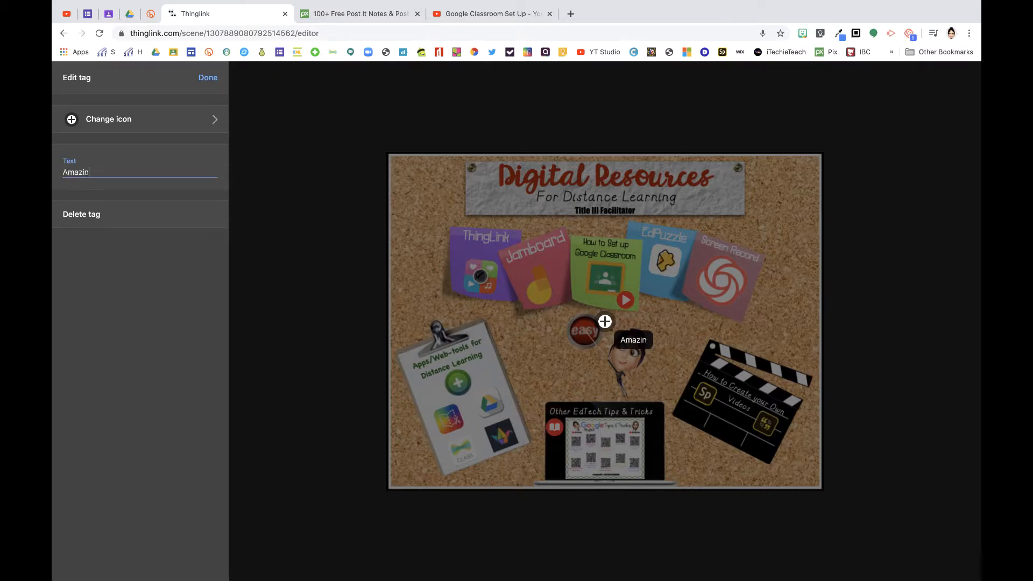
{"action": "type", "text": "g Digital Resources"}
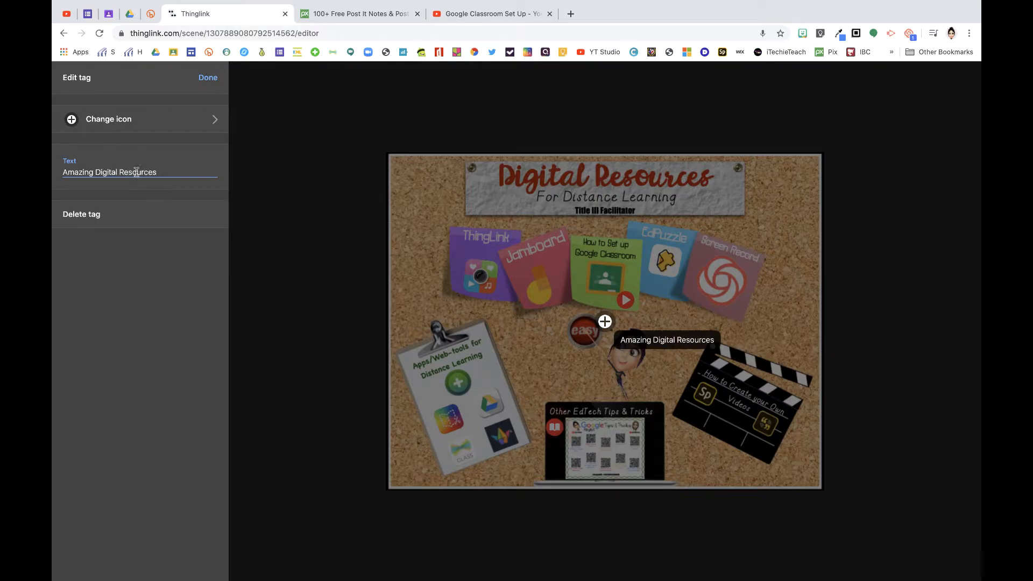
Step: Give the text label tag a red circled plus icon and place it on the "Digital Resources" banner
{"action": "left_click", "coordinate": [188, 125]}
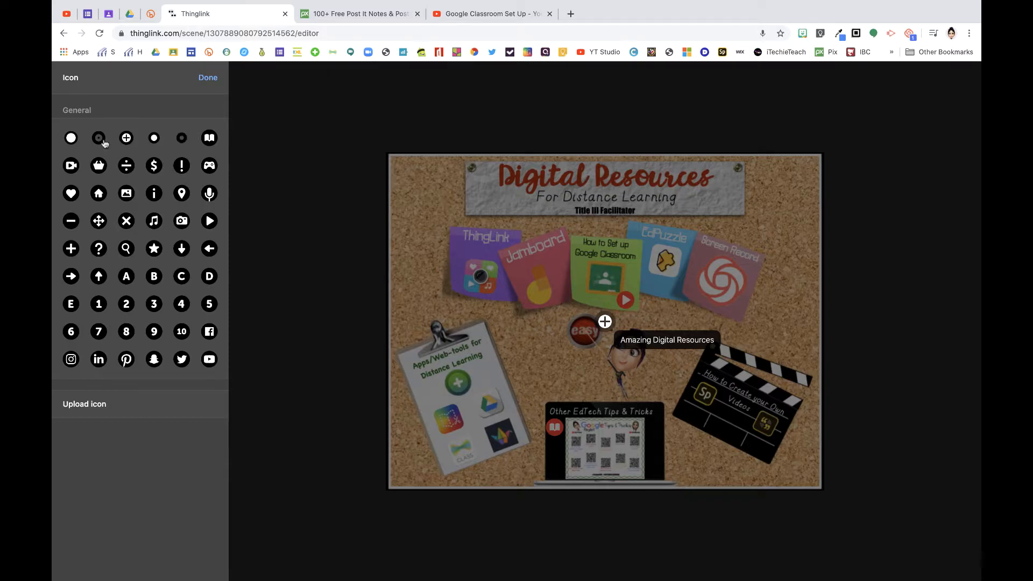
{"action": "left_click", "coordinate": [124, 139]}
{"action": "left_click", "coordinate": [70, 165]}
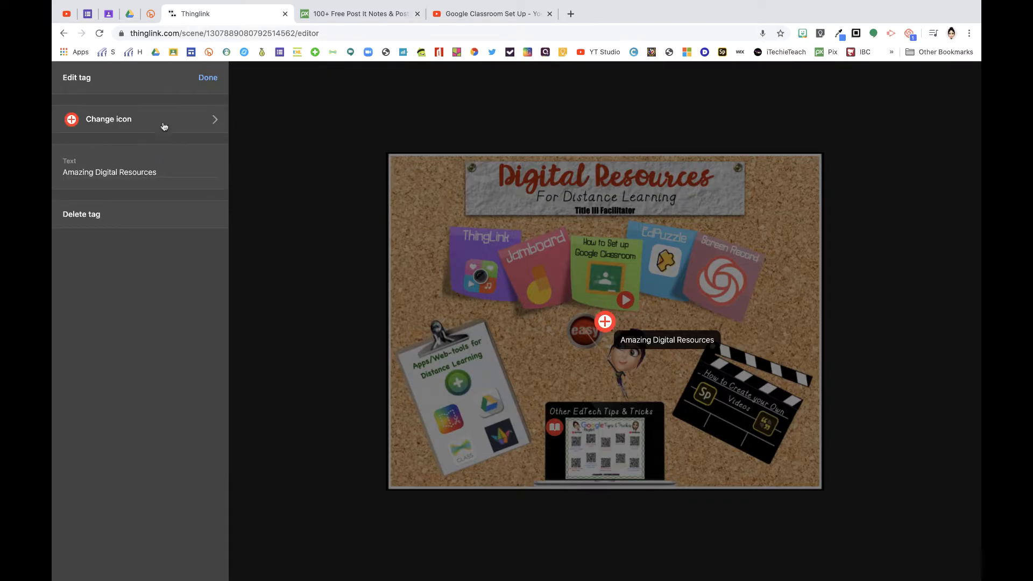
{"action": "left_click", "coordinate": [211, 81]}
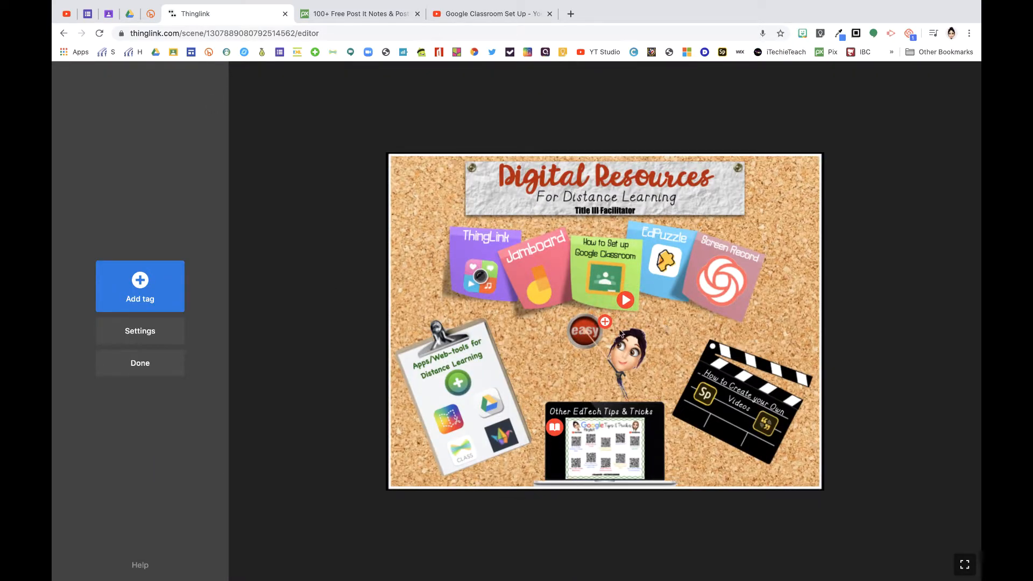
{"action": "left_click_drag", "start_coordinate": [605, 321], "coordinate": [725, 203]}
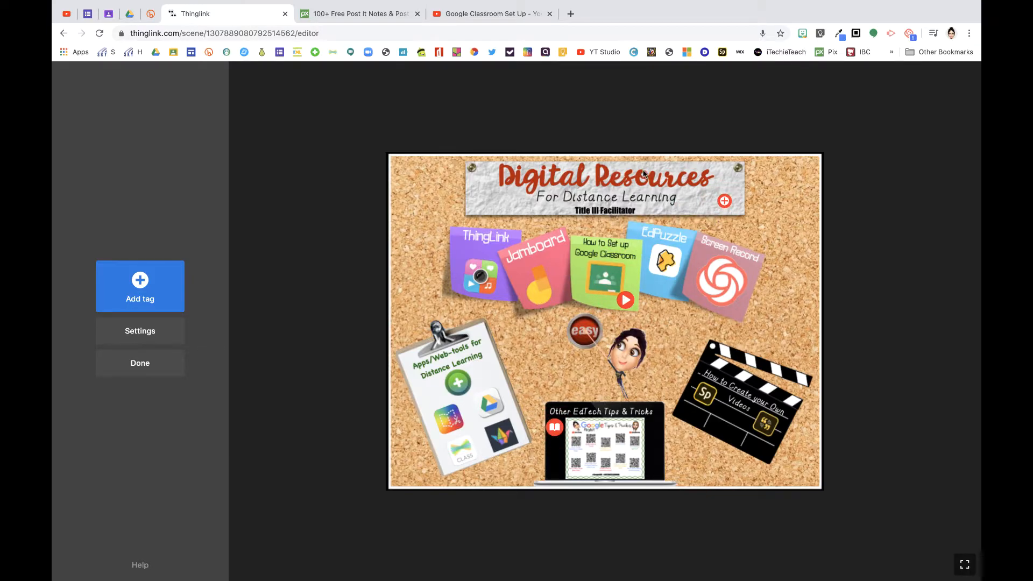
Step: Check the text label of the tag on the banner and review the available tag types without adding one
{"action": "left_click", "coordinate": [725, 202]}
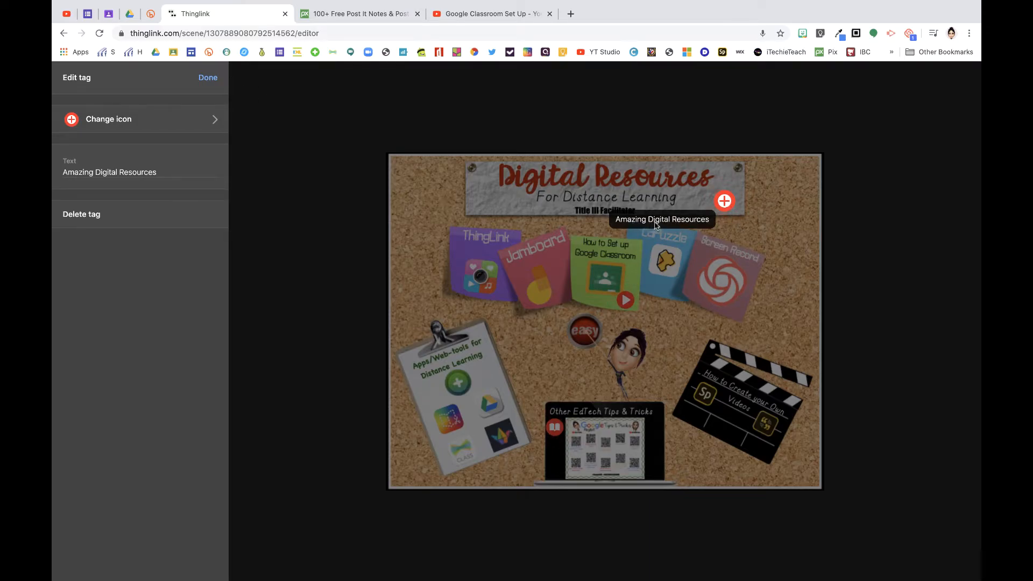
{"action": "left_click", "coordinate": [208, 79]}
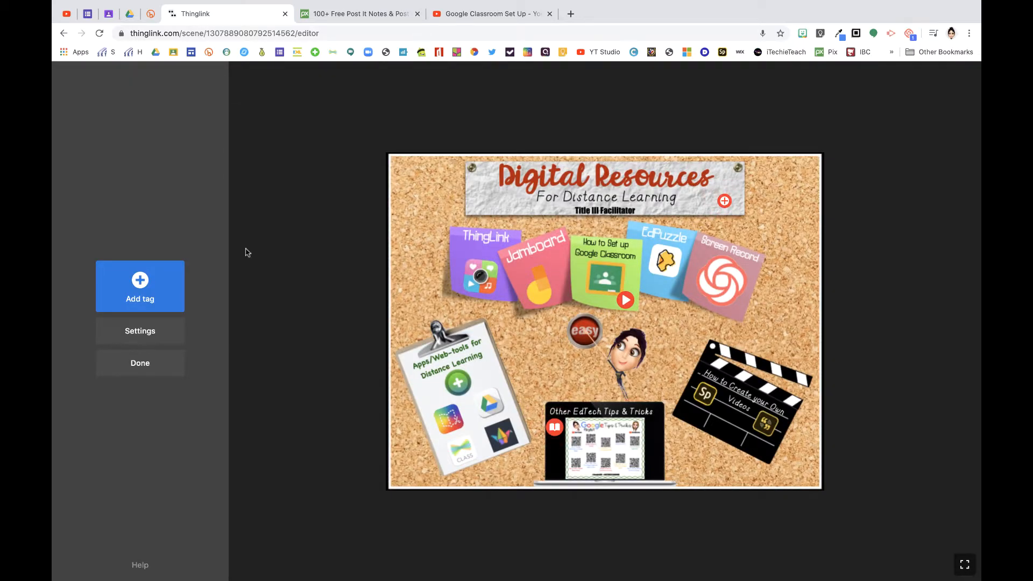
{"action": "left_click", "coordinate": [140, 283]}
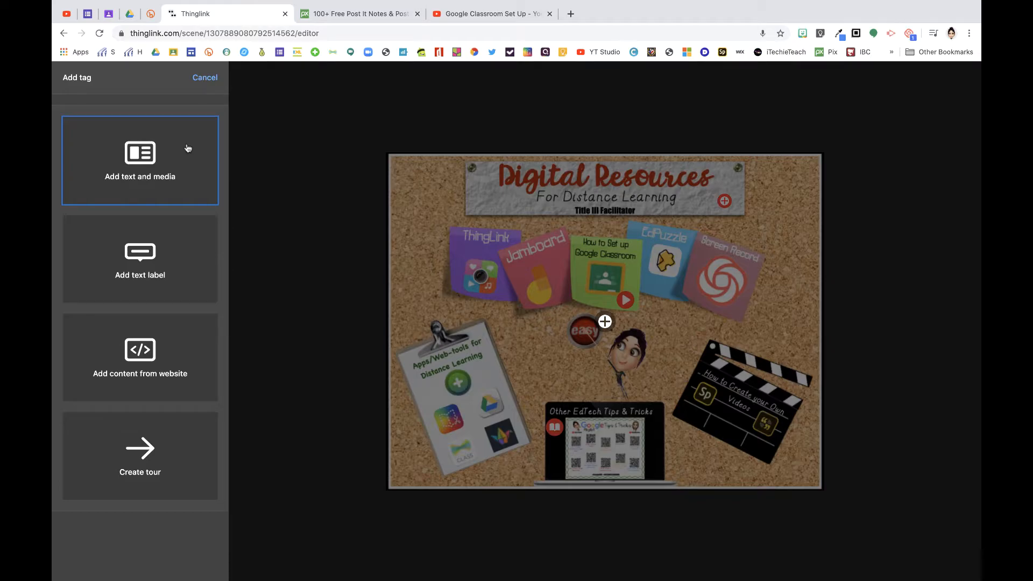
{"action": "left_click", "coordinate": [208, 79]}
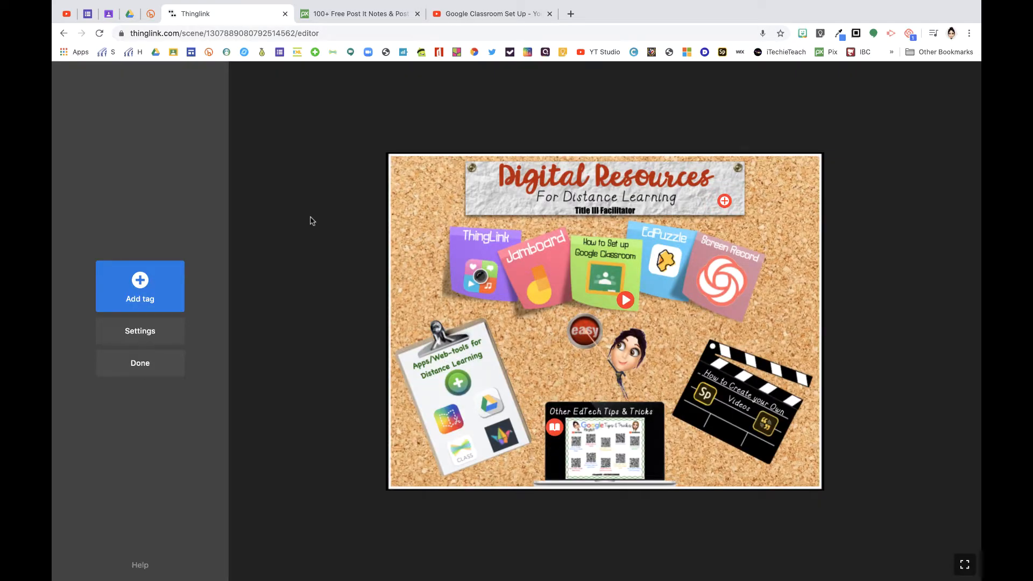
Step: Finish editing the tags, then title the image "ThinkLink Resource" and save its privacy setting as Unlisted
{"action": "left_click", "coordinate": [139, 364]}
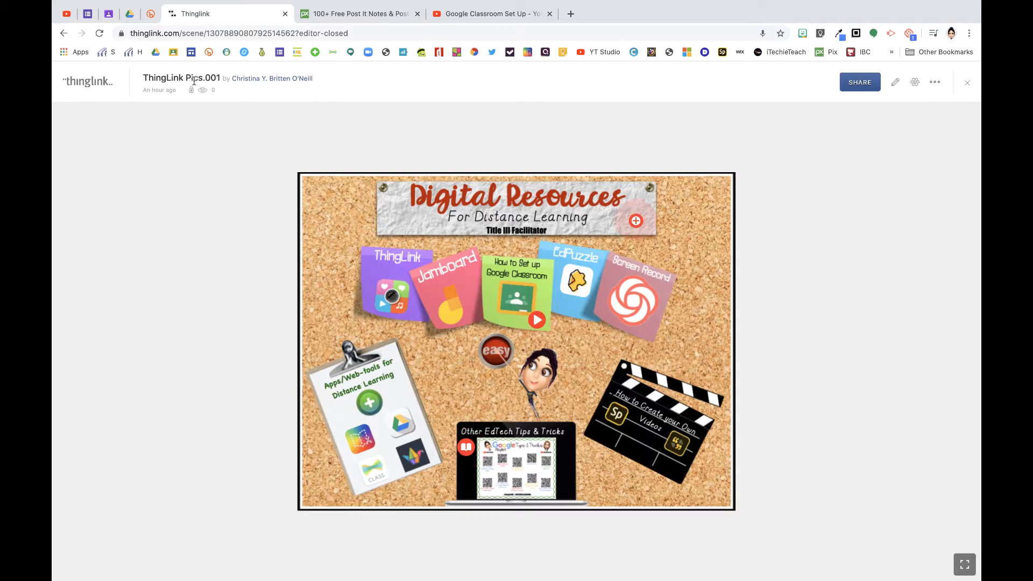
{"action": "left_click", "coordinate": [916, 83]}
{"action": "triple_click", "coordinate": [501, 153]}
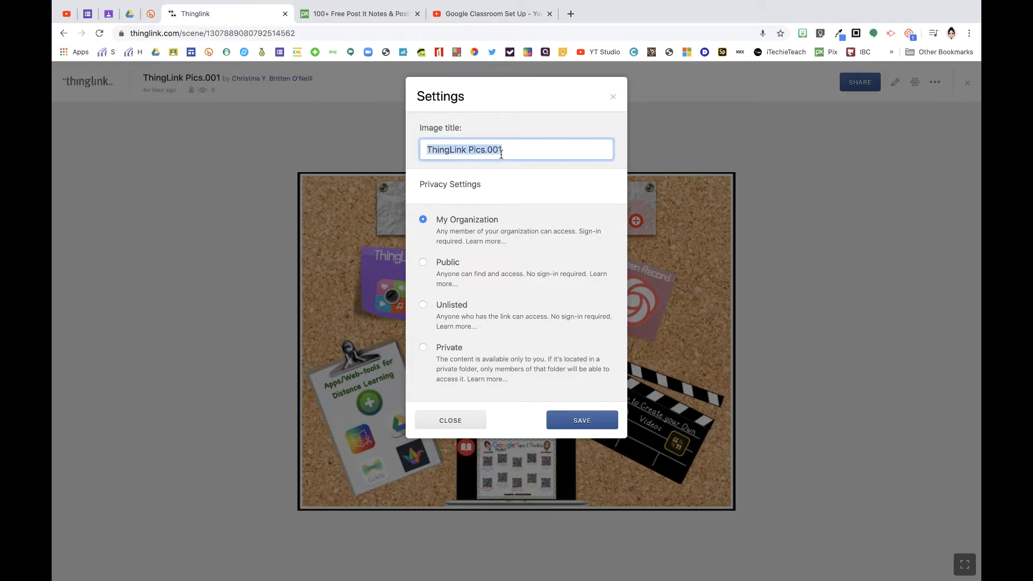
{"action": "type", "text": "ThinkLink RE"}
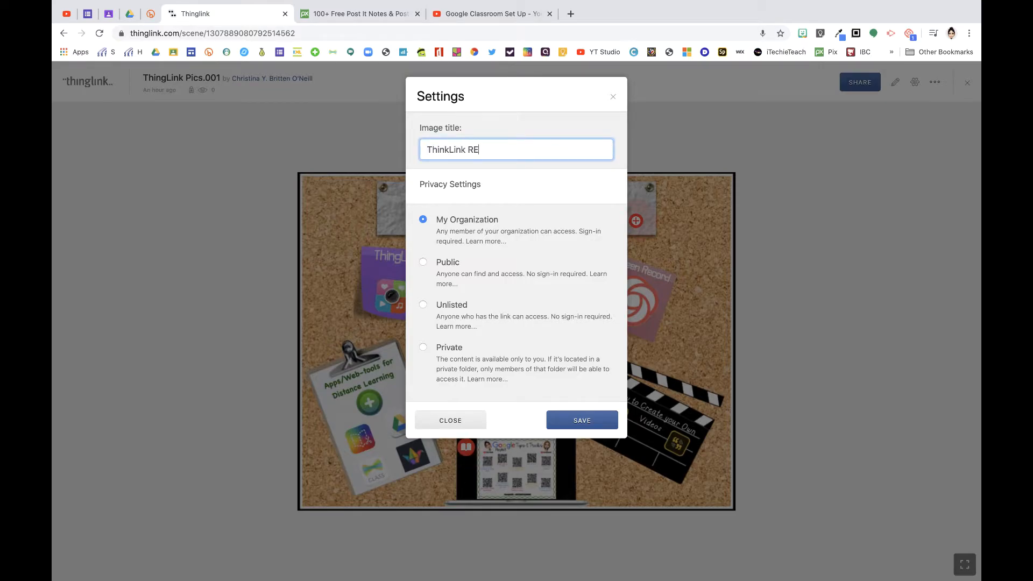
{"action": "key", "text": "BackSpace"}
{"action": "key", "text": "BackSpace"}
{"action": "key", "text": "BackSpace"}
{"action": "key", "text": "BackSpace"}
{"action": "type", "text": "esourc"}
{"action": "left_click", "coordinate": [453, 308]}
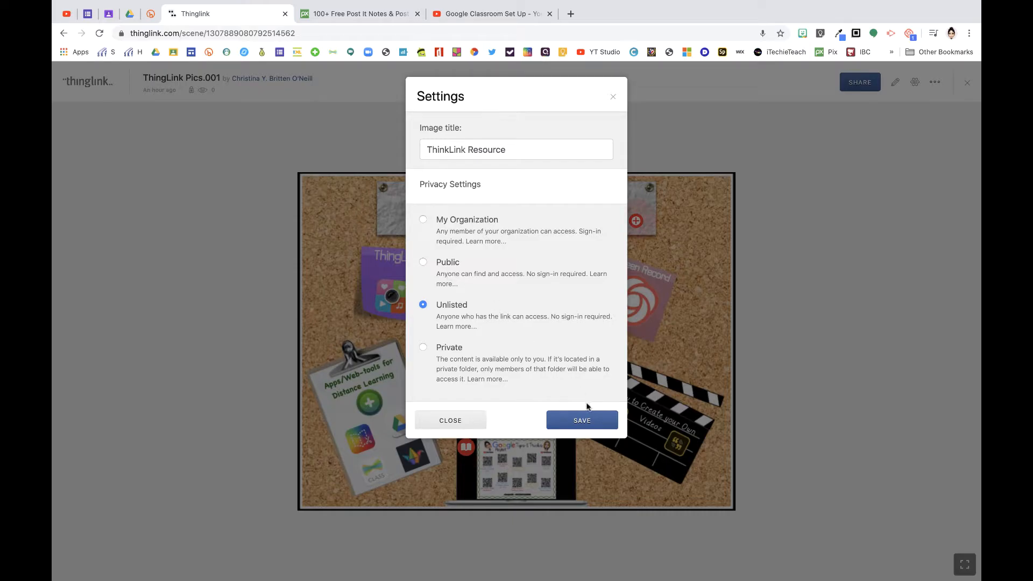
{"action": "left_click", "coordinate": [581, 418]}
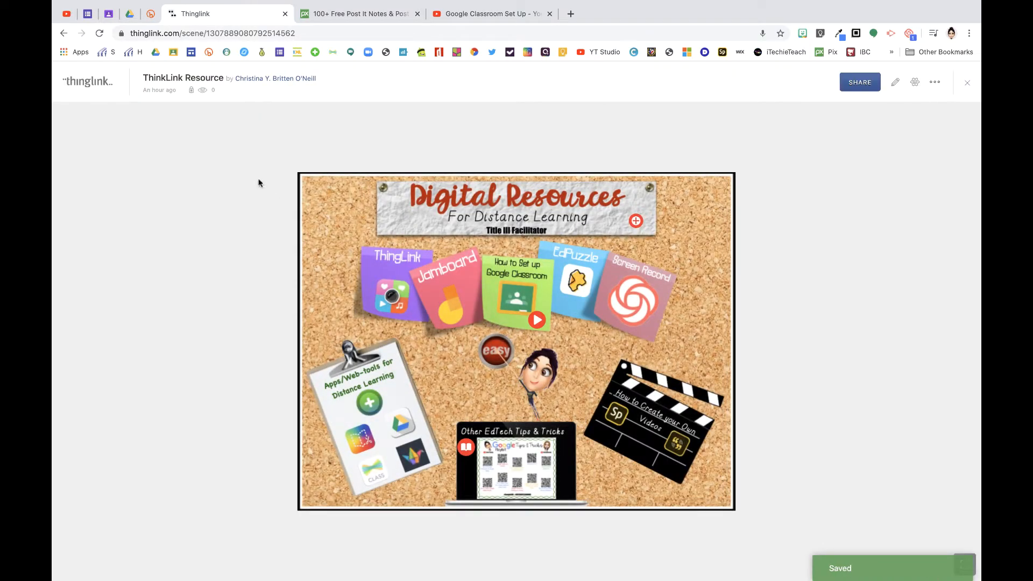